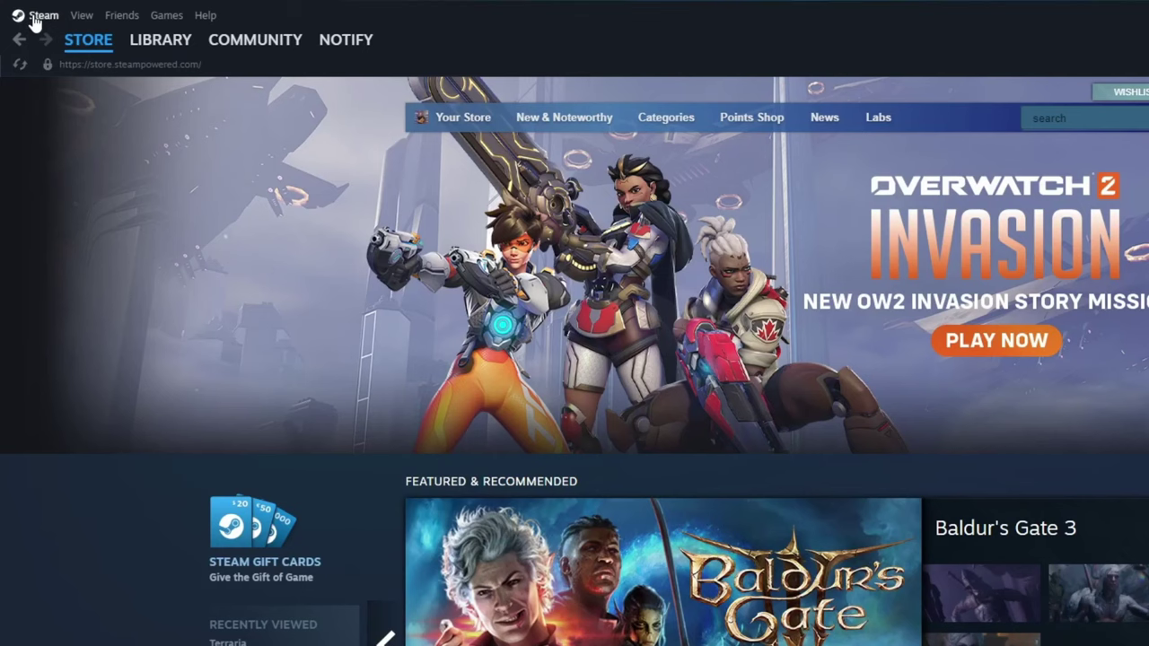
Check the Controller page in Steam Settings, then close Settings
{"action": "left_click", "coordinate": [35, 15]}
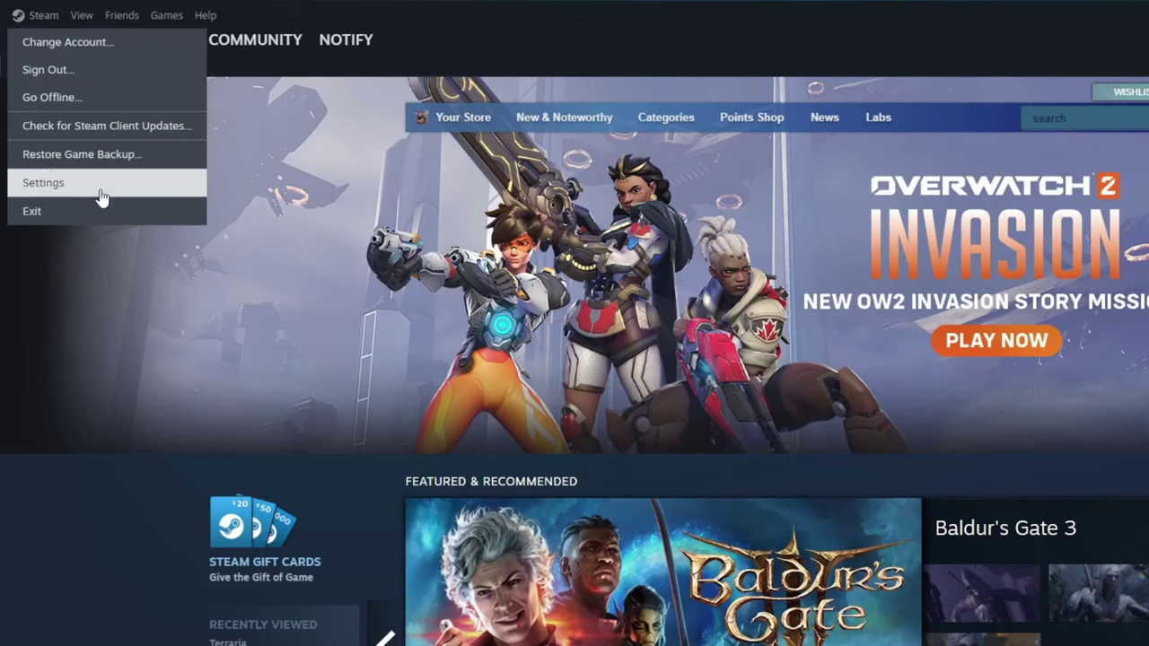
{"action": "left_click", "coordinate": [100, 185]}
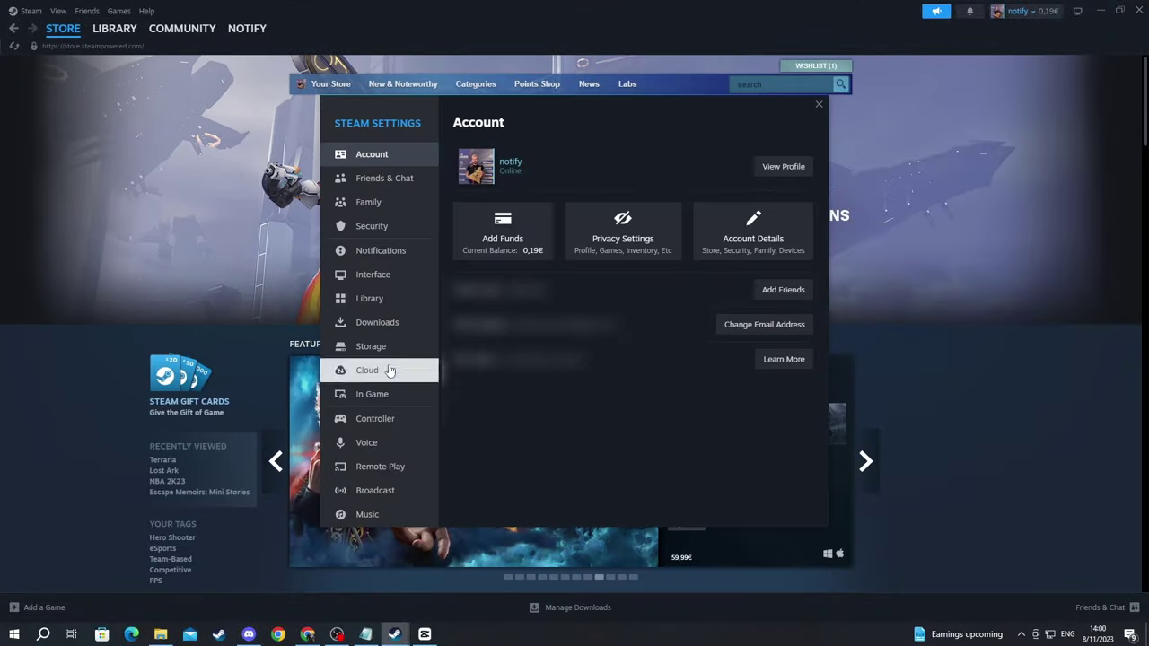
{"action": "left_click", "coordinate": [372, 427]}
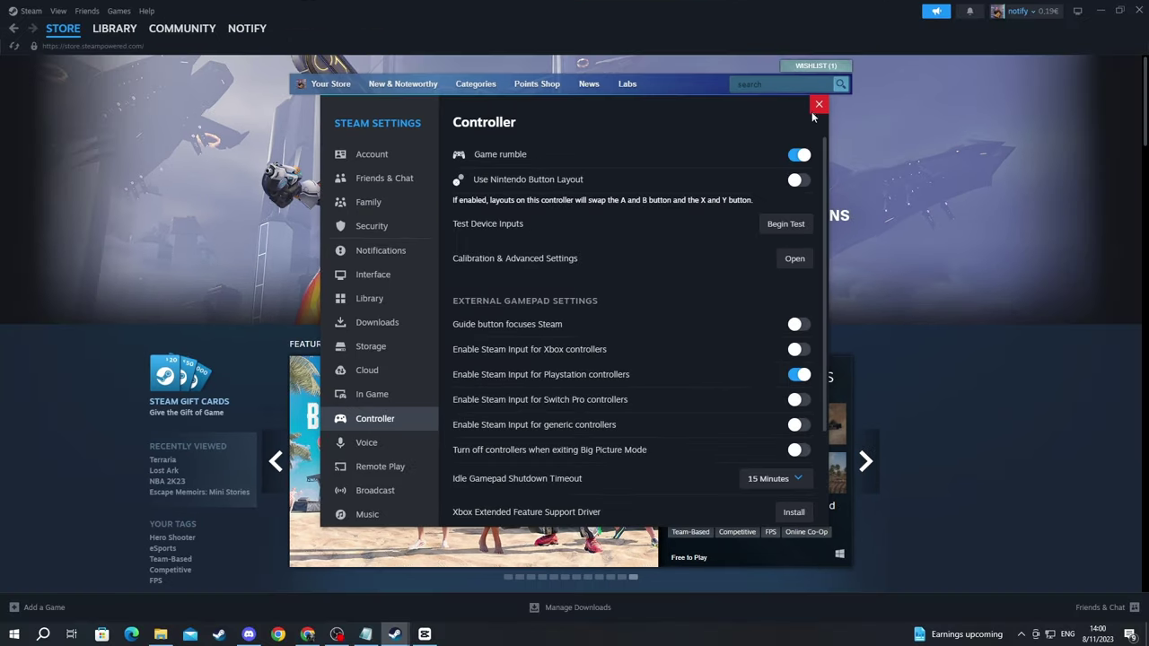
{"action": "left_click", "coordinate": [818, 105]}
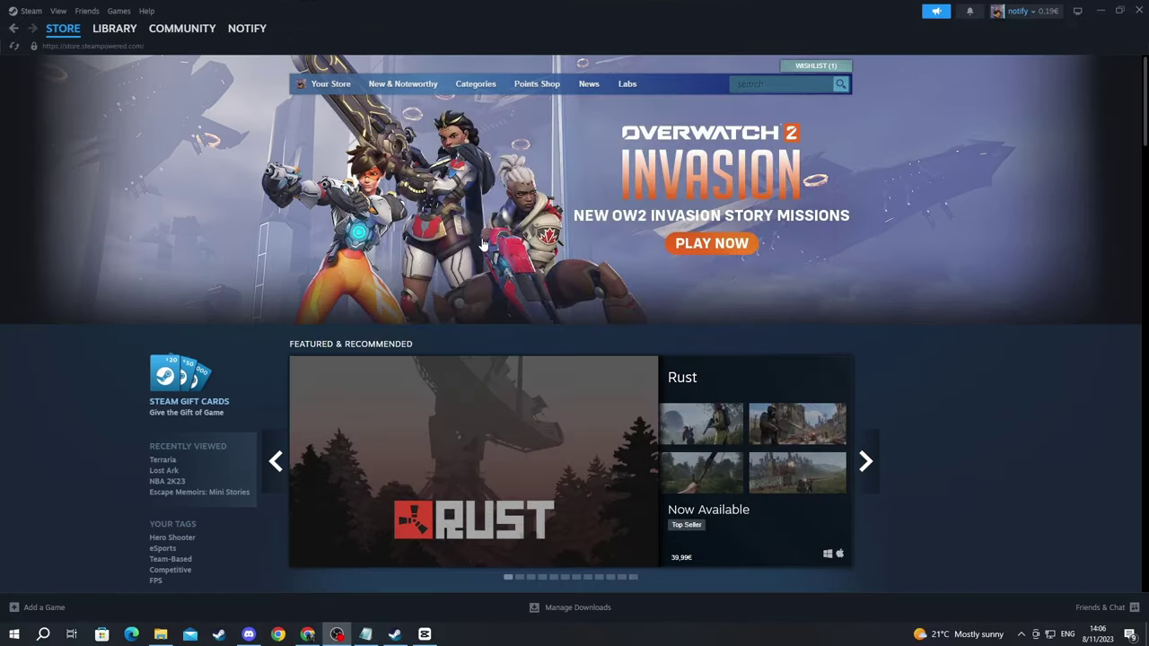
From the Library, start Add a Non-Steam Game, tick FiveM, and browse for its executable
{"action": "left_click", "coordinate": [108, 27]}
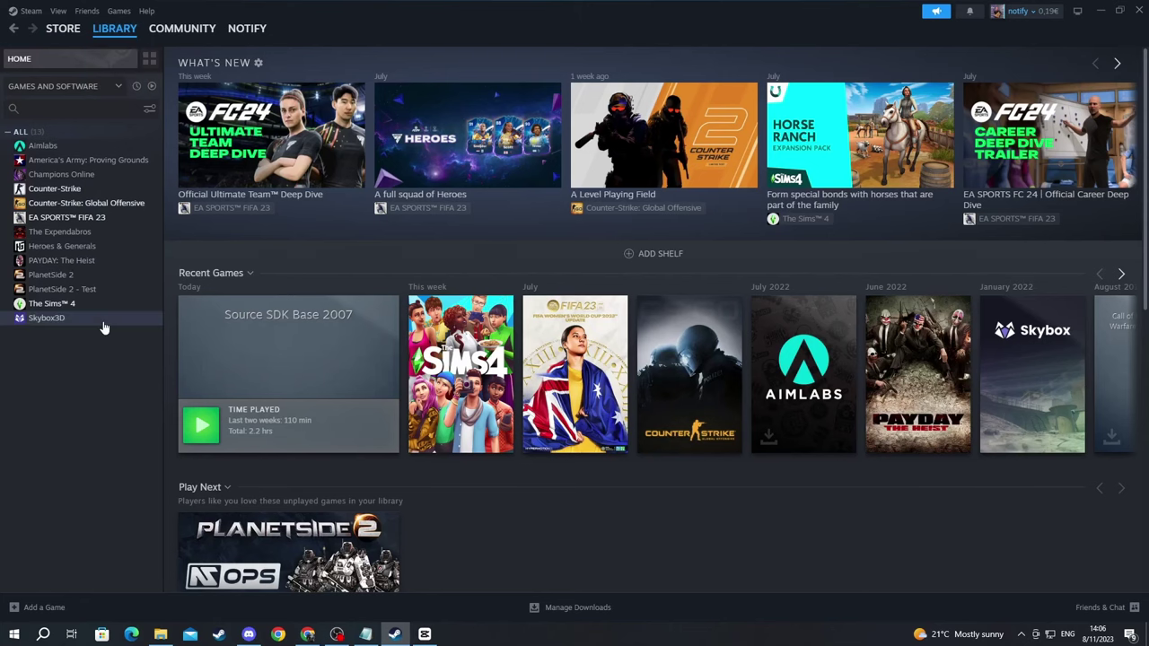
{"action": "left_click", "coordinate": [31, 614]}
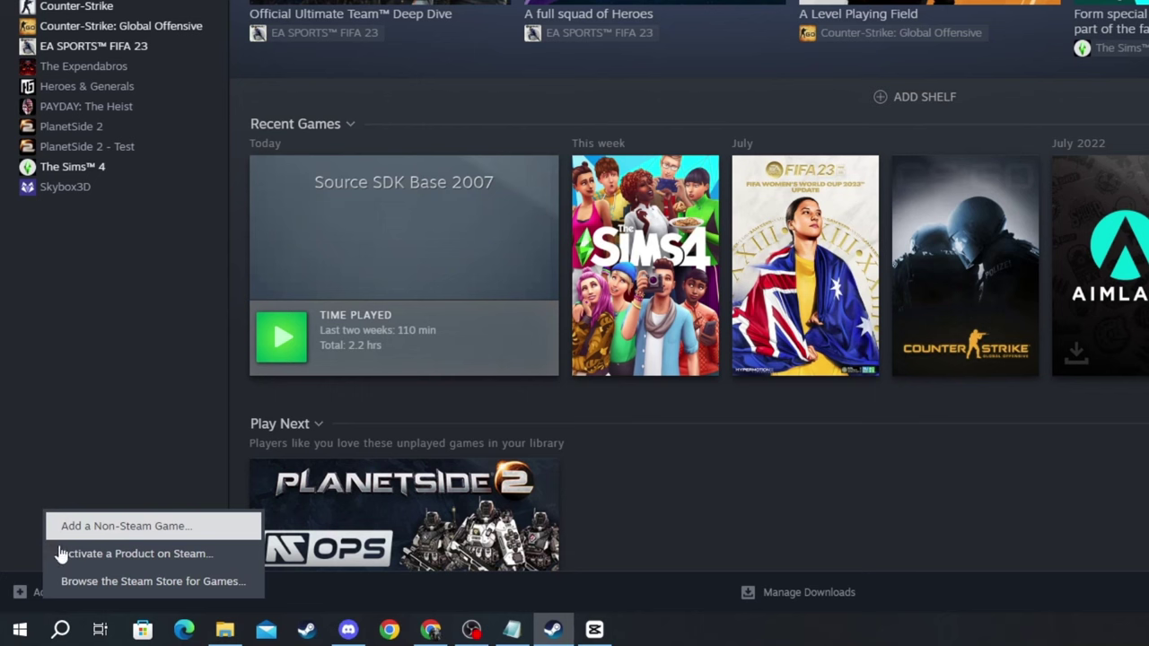
{"action": "left_click", "coordinate": [135, 526]}
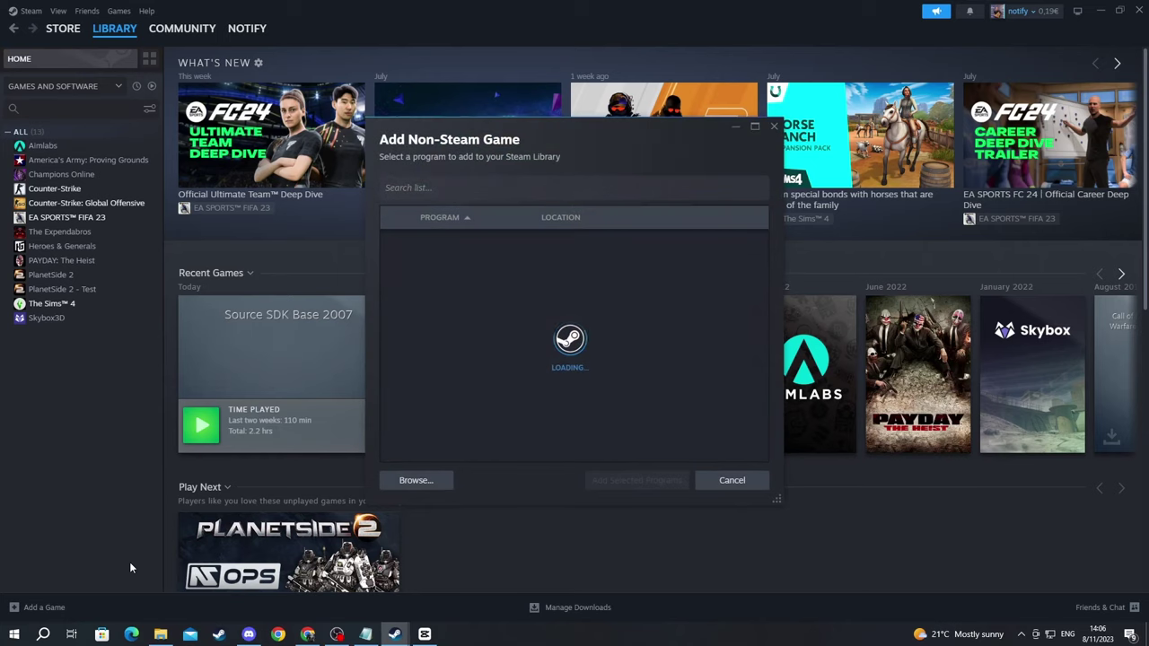
{"action": "scroll", "coordinate": [519, 310], "scroll_direction": "down", "scroll_amount": 5}
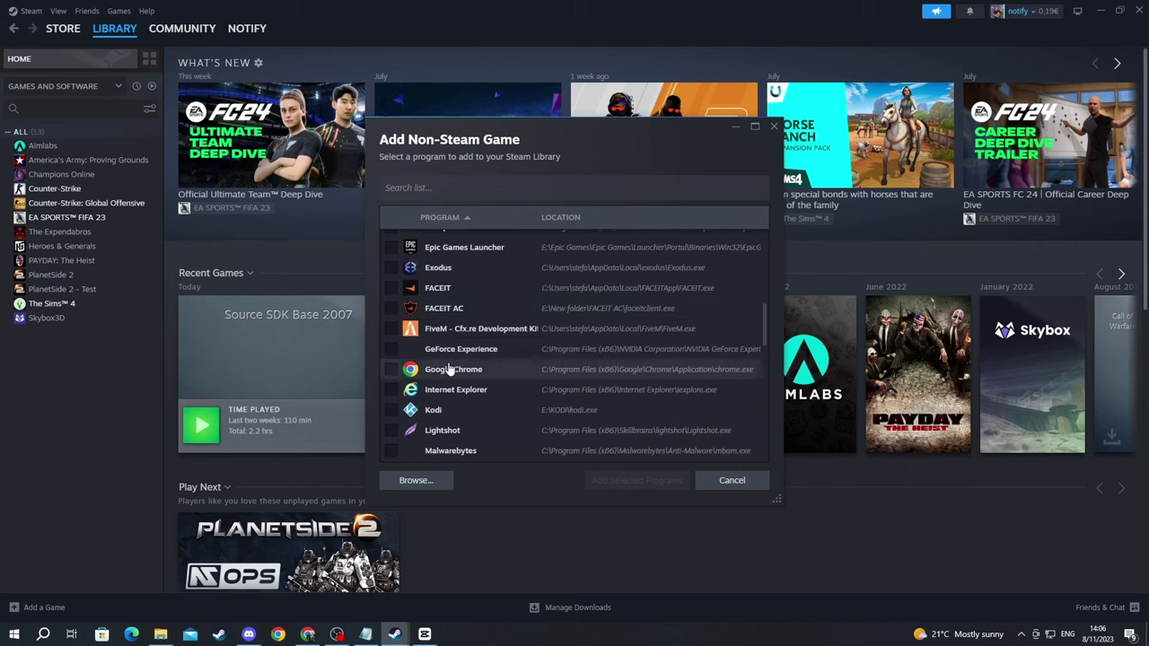
{"action": "left_click", "coordinate": [391, 329]}
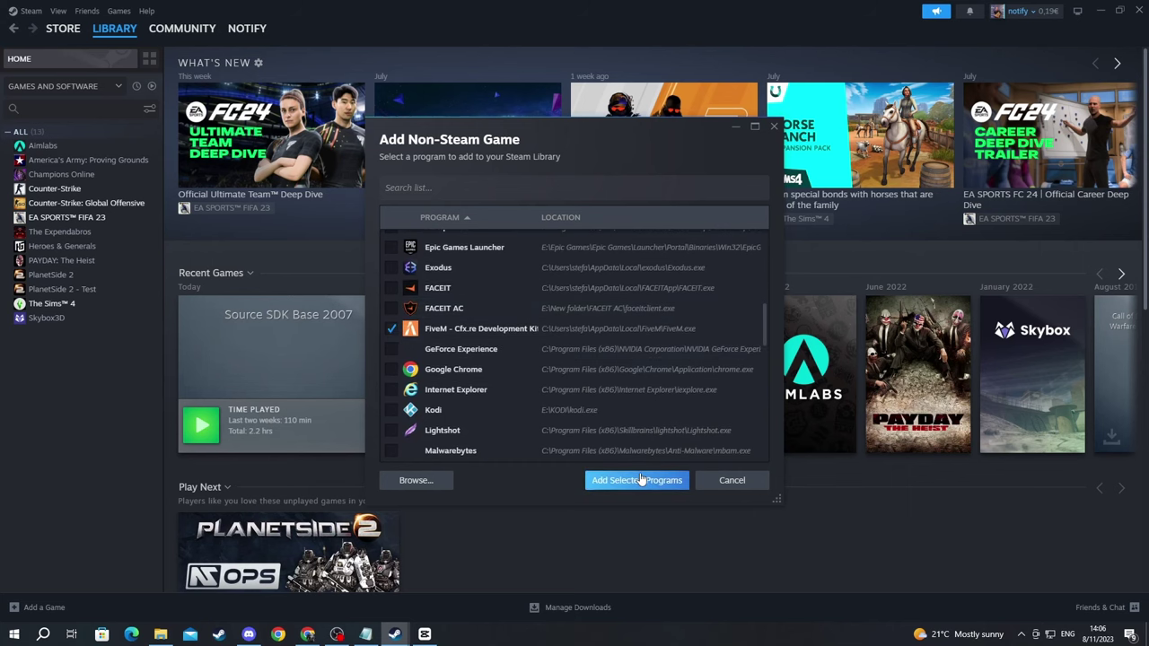
{"action": "left_click", "coordinate": [390, 487]}
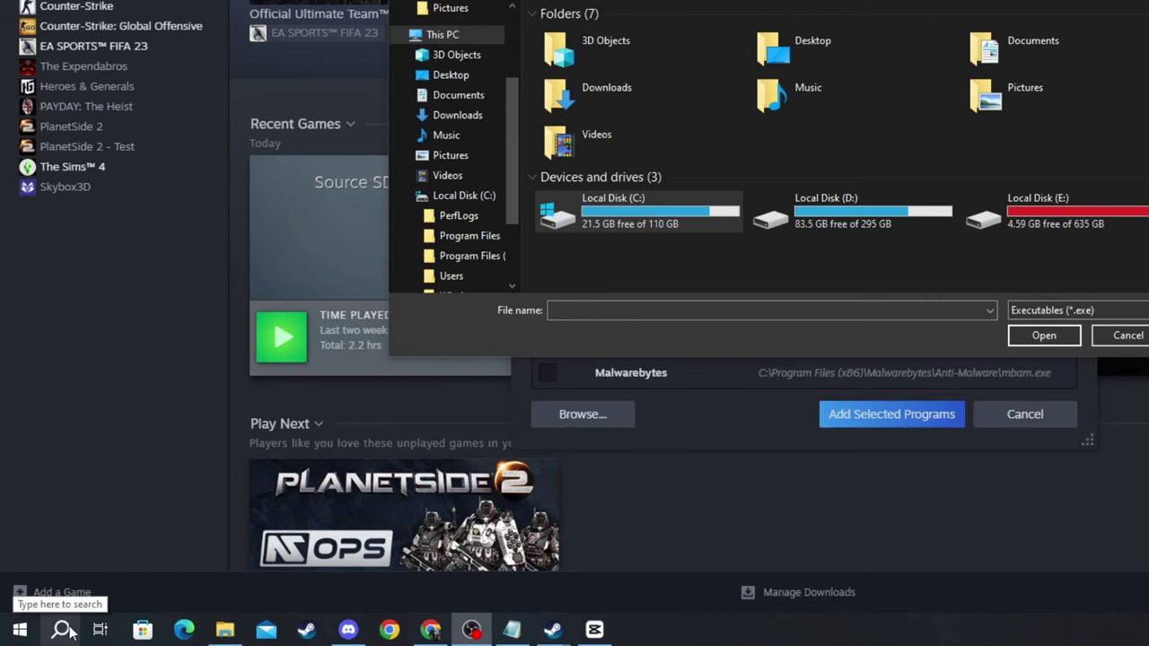
Search Windows for 'fivem', open the shortcut's file location, and open its Properties
{"action": "left_click", "coordinate": [63, 630]}
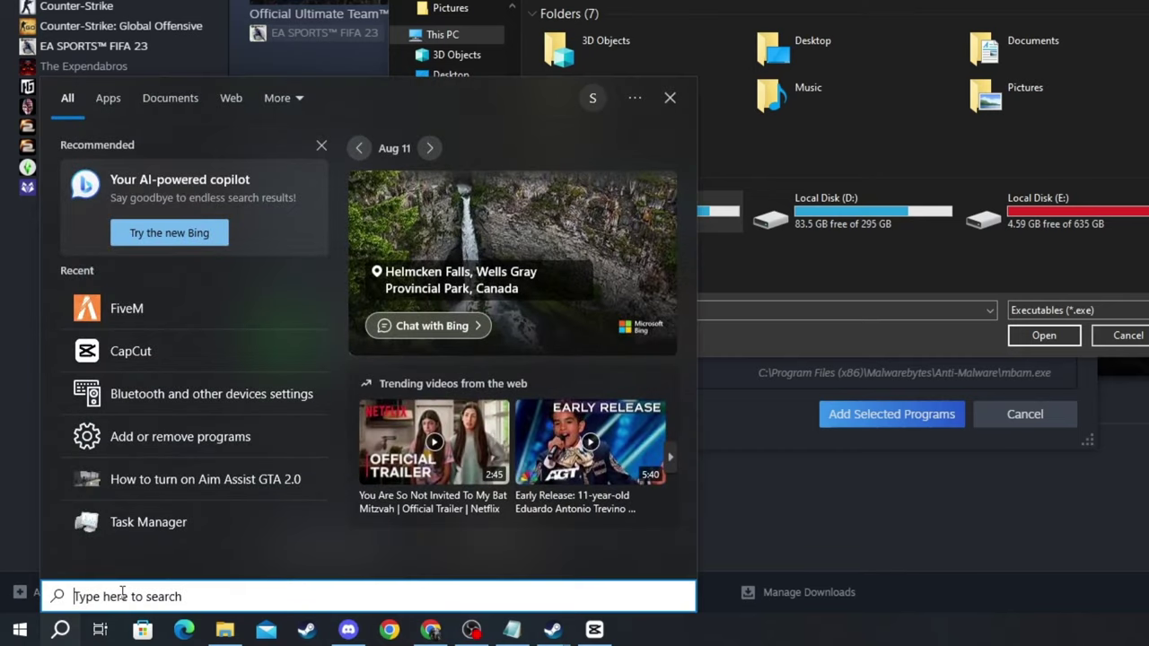
{"action": "type", "text": "fivem"}
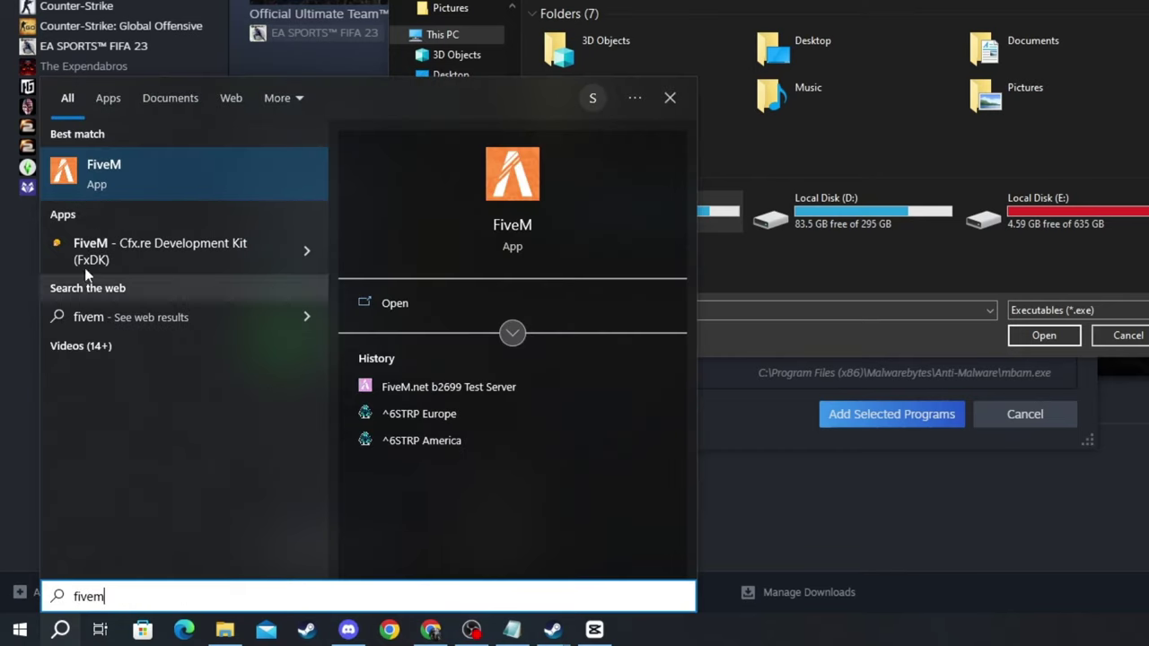
{"action": "right_click", "coordinate": [106, 167]}
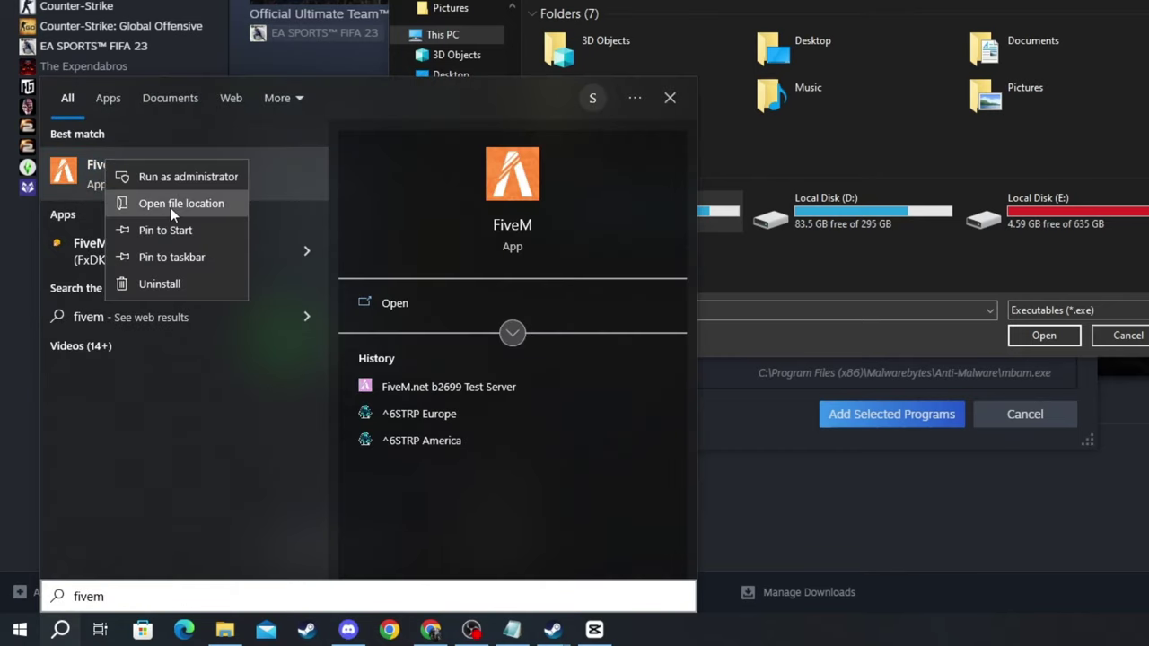
{"action": "left_click", "coordinate": [184, 201]}
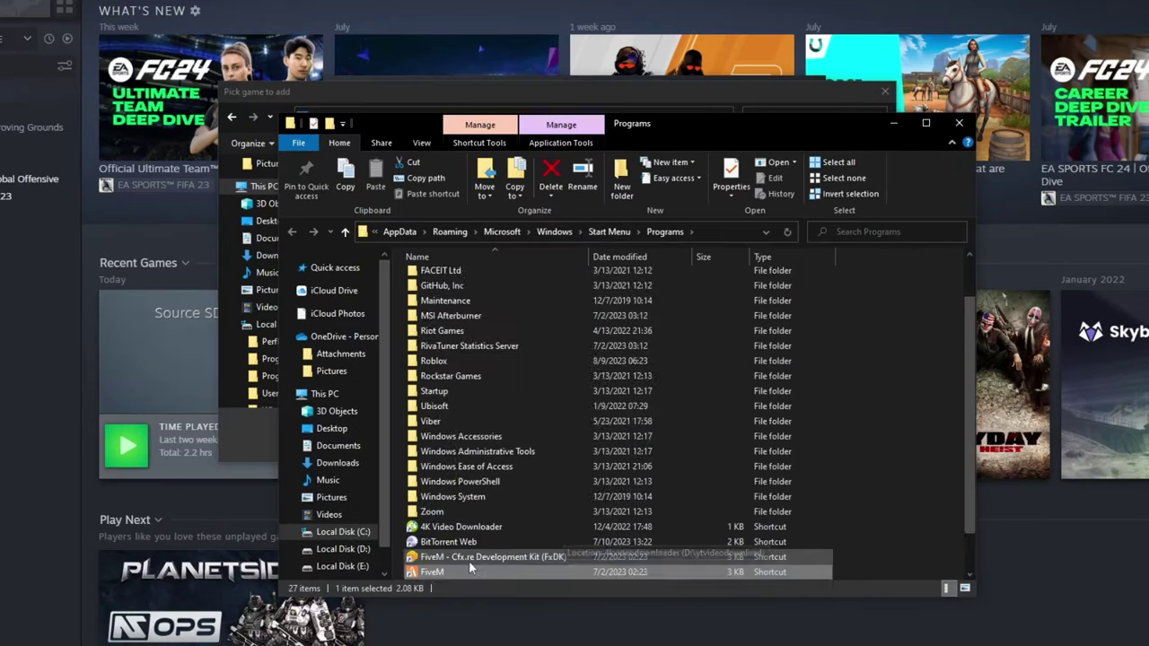
{"action": "scroll", "coordinate": [477, 501], "scroll_direction": "down", "scroll_amount": 2}
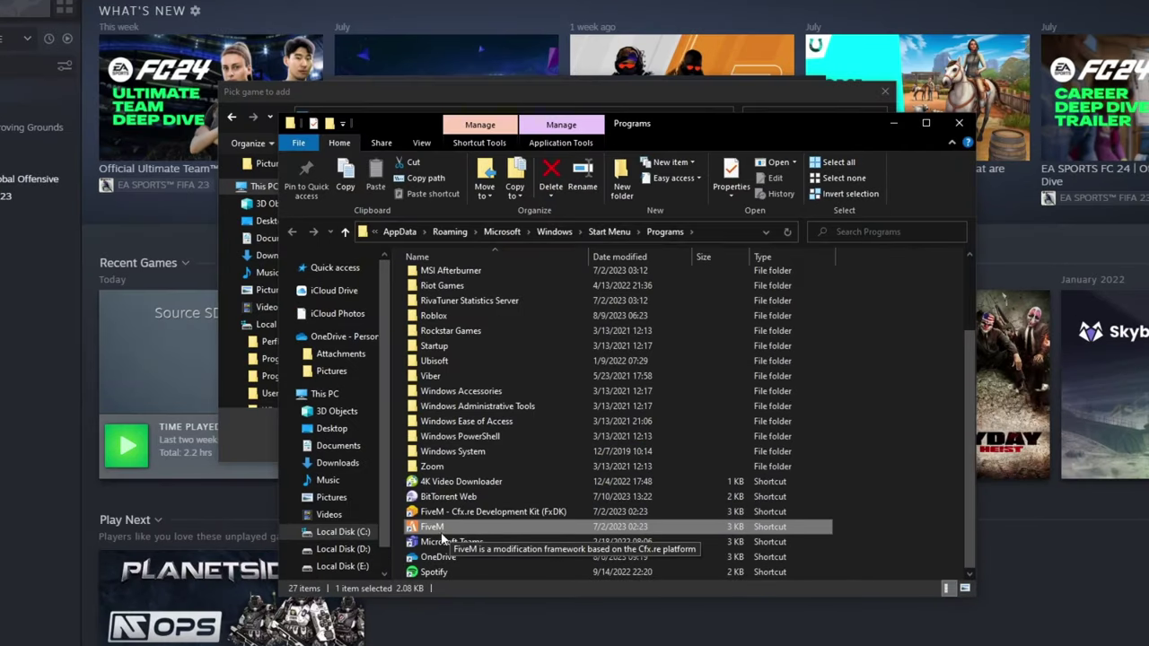
{"action": "right_click", "coordinate": [438, 532]}
{"action": "left_click", "coordinate": [492, 524]}
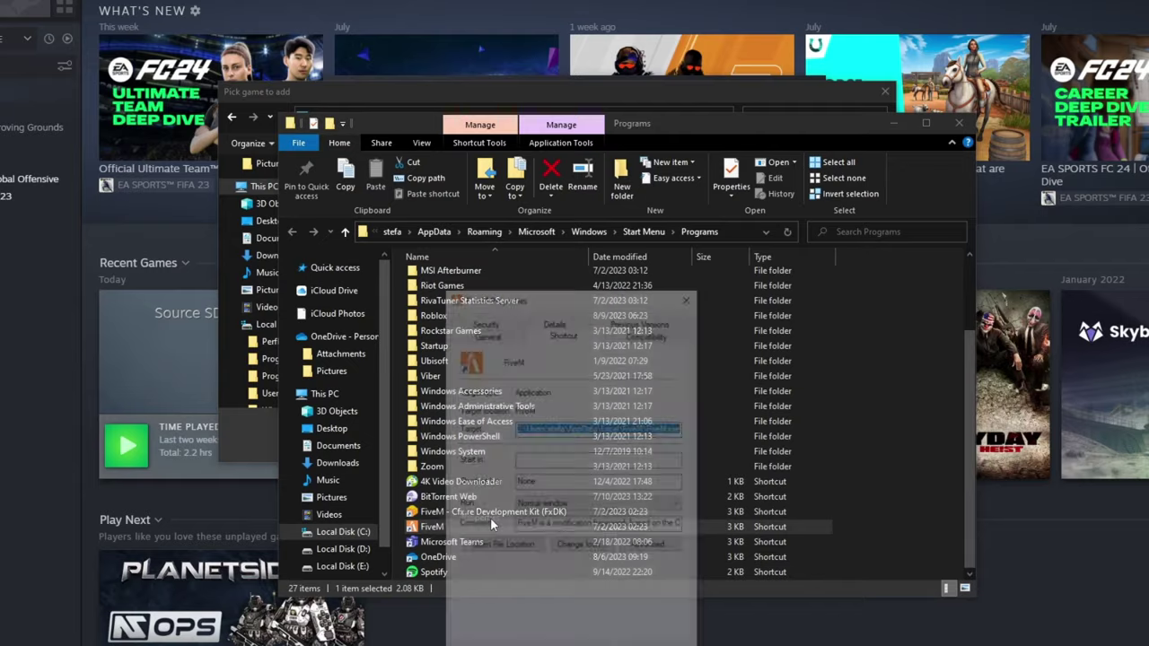
Copy the folder part of the FiveM shortcut's Target path, then close Properties and Explorer
{"action": "left_click", "coordinate": [647, 428]}
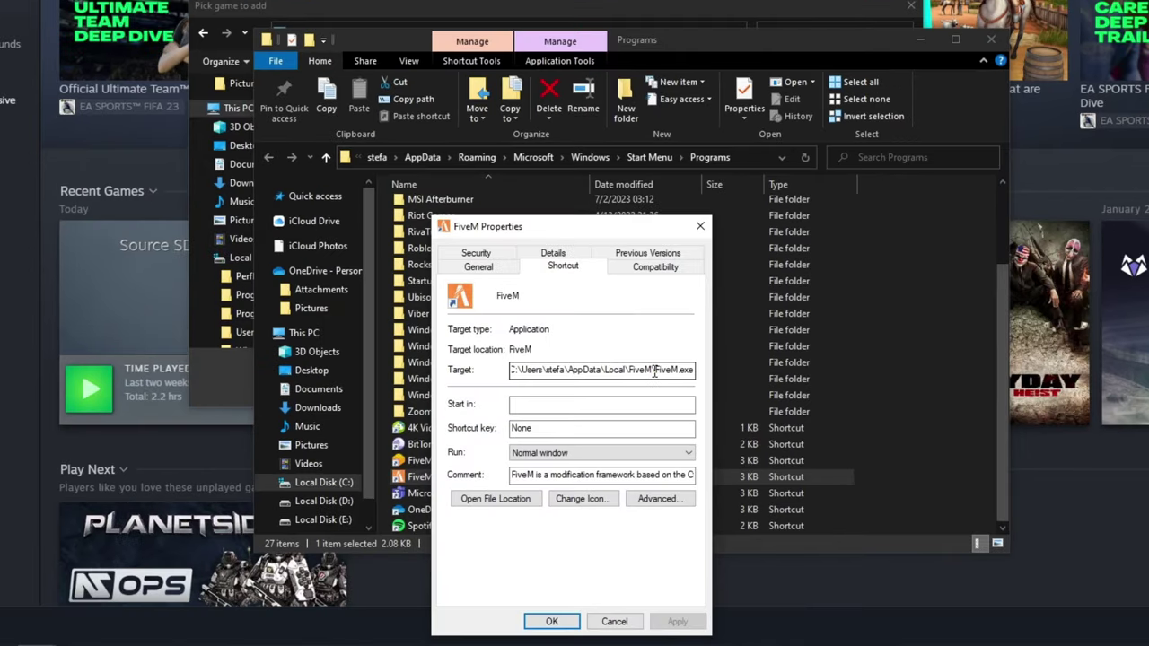
{"action": "left_click_drag", "start_coordinate": [655, 372], "coordinate": [463, 364]}
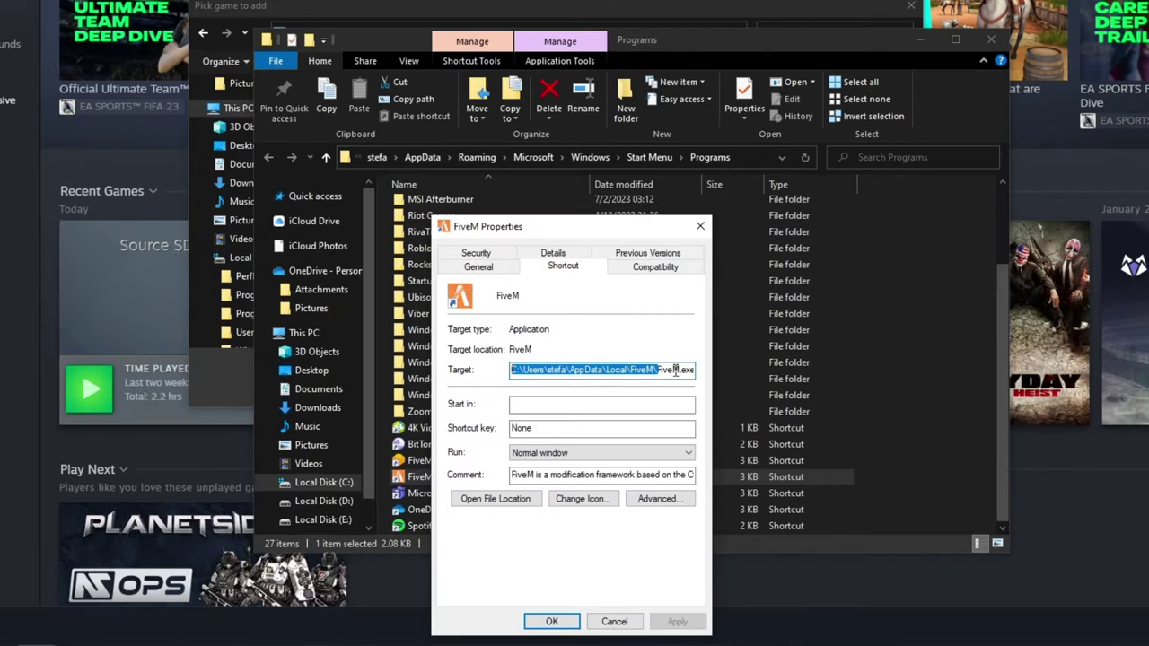
{"action": "right_click", "coordinate": [613, 371]}
{"action": "left_click", "coordinate": [639, 419]}
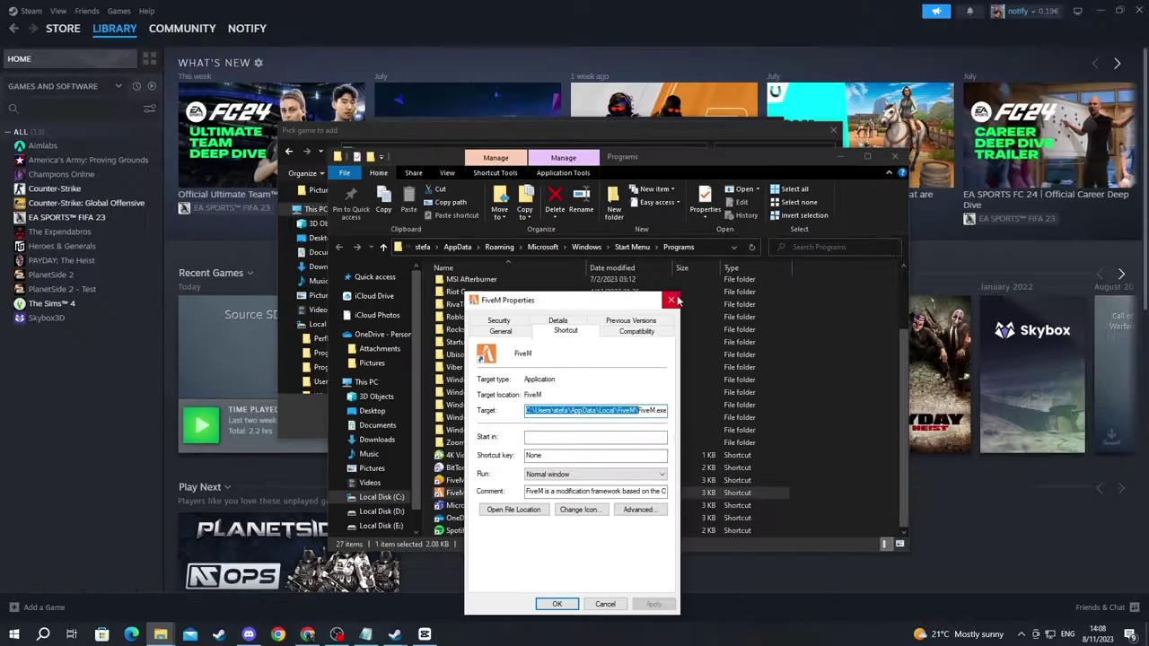
{"action": "key", "text": "Escape"}
{"action": "left_click", "coordinate": [895, 158]}
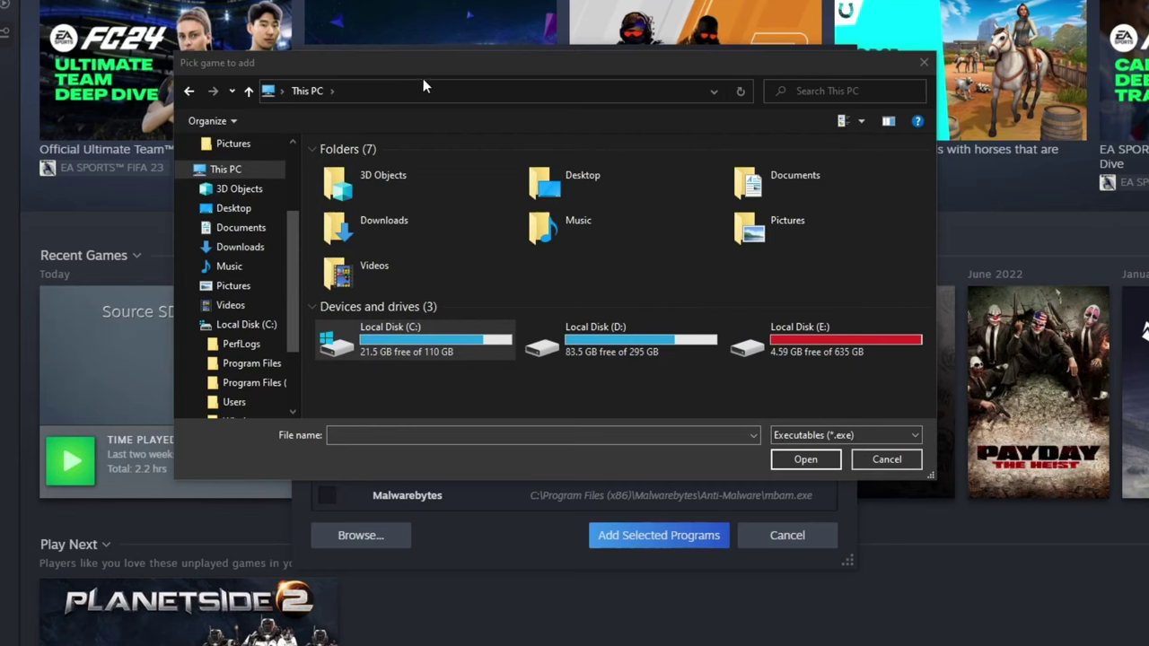
Paste the FiveM folder into the picker's location, choose FiveM.exe, and add it to the library
{"action": "left_click", "coordinate": [395, 90]}
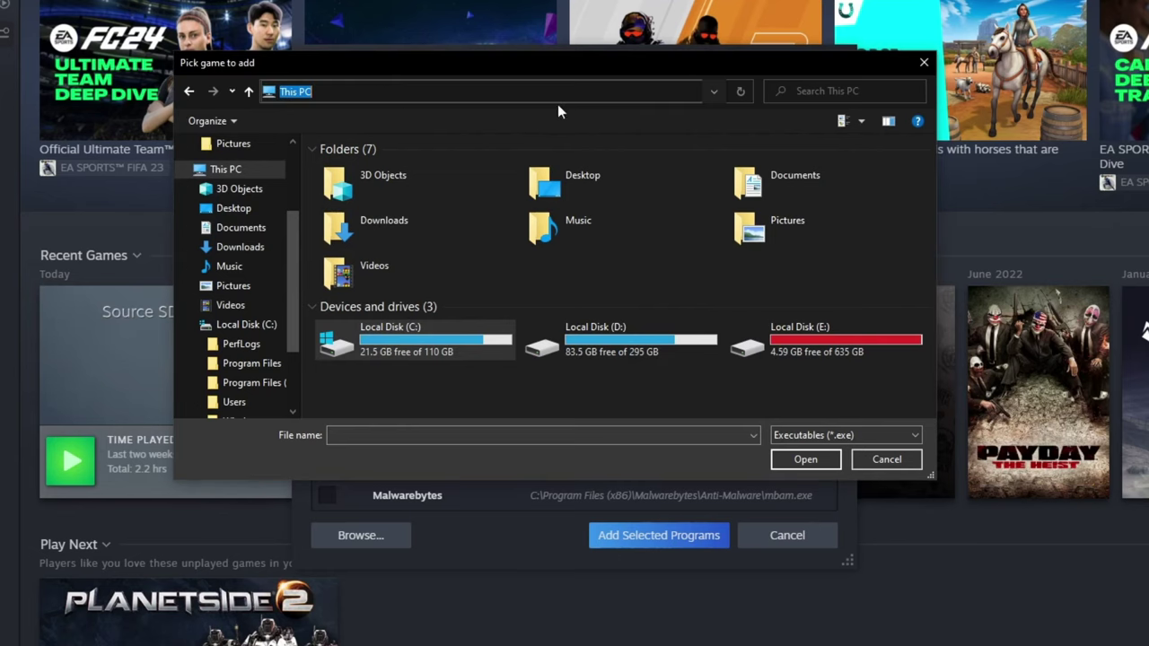
{"action": "right_click", "coordinate": [396, 96]}
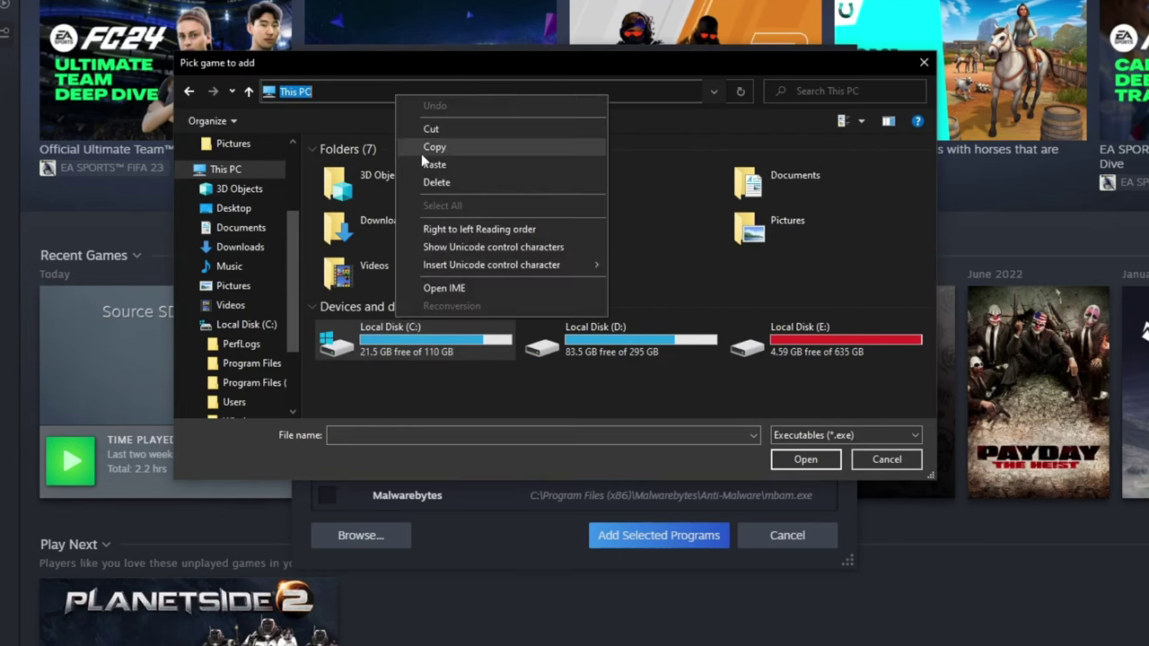
{"action": "left_click", "coordinate": [439, 168]}
{"action": "key", "text": "Return"}
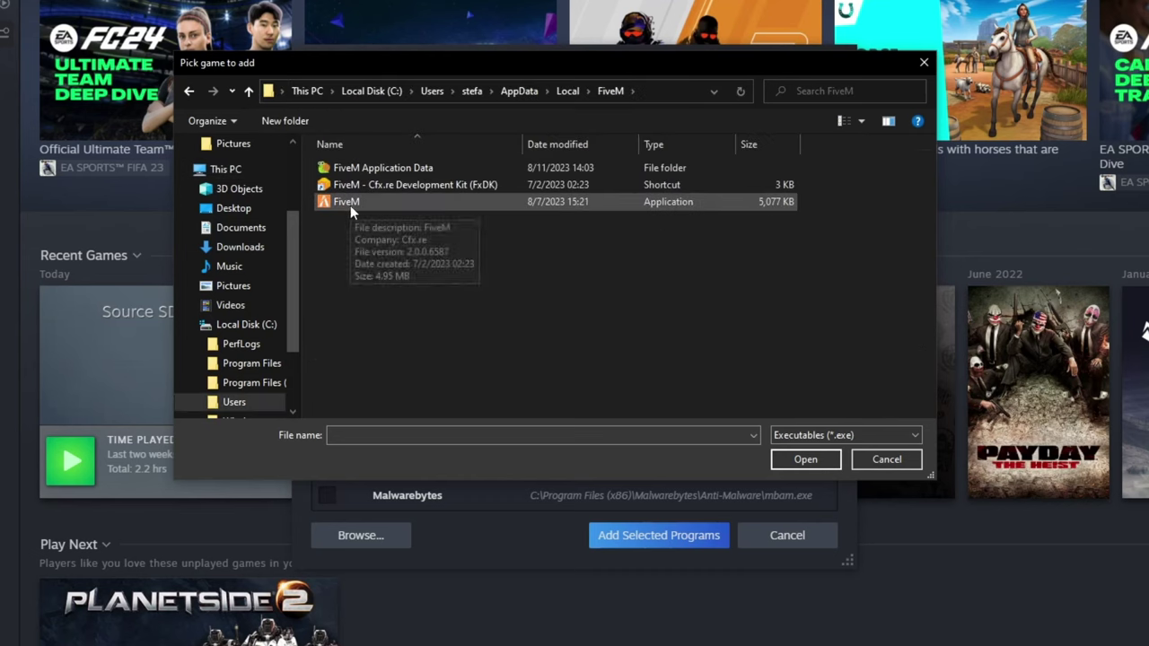
{"action": "left_click", "coordinate": [341, 204]}
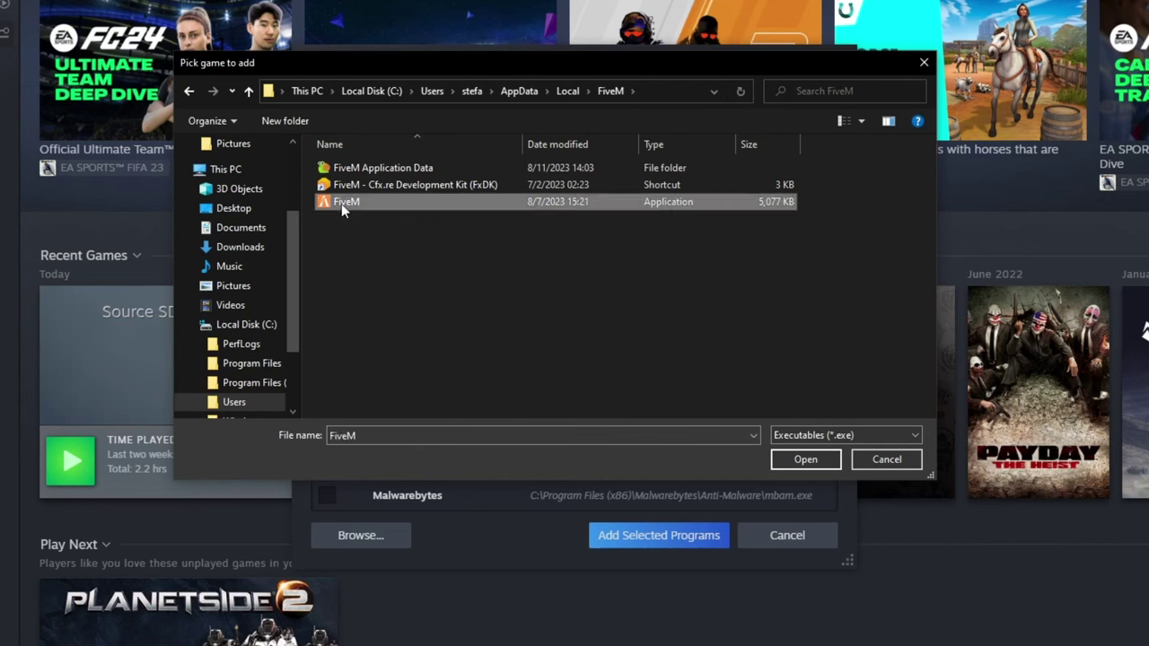
{"action": "left_click", "coordinate": [805, 458]}
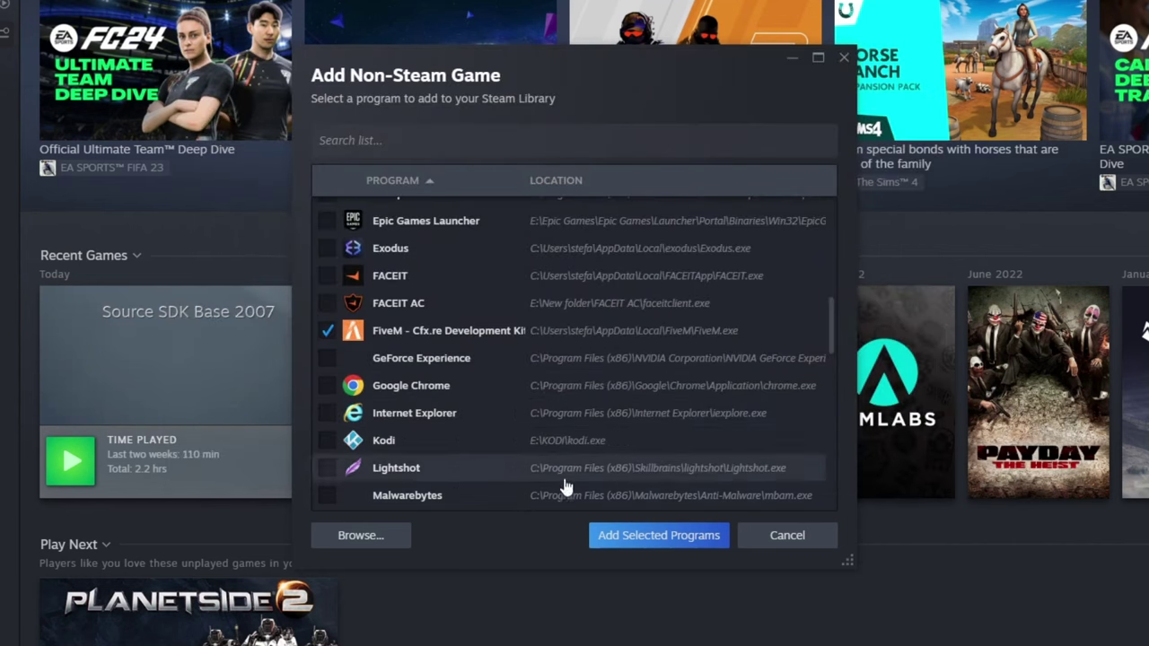
{"action": "left_click", "coordinate": [665, 535]}
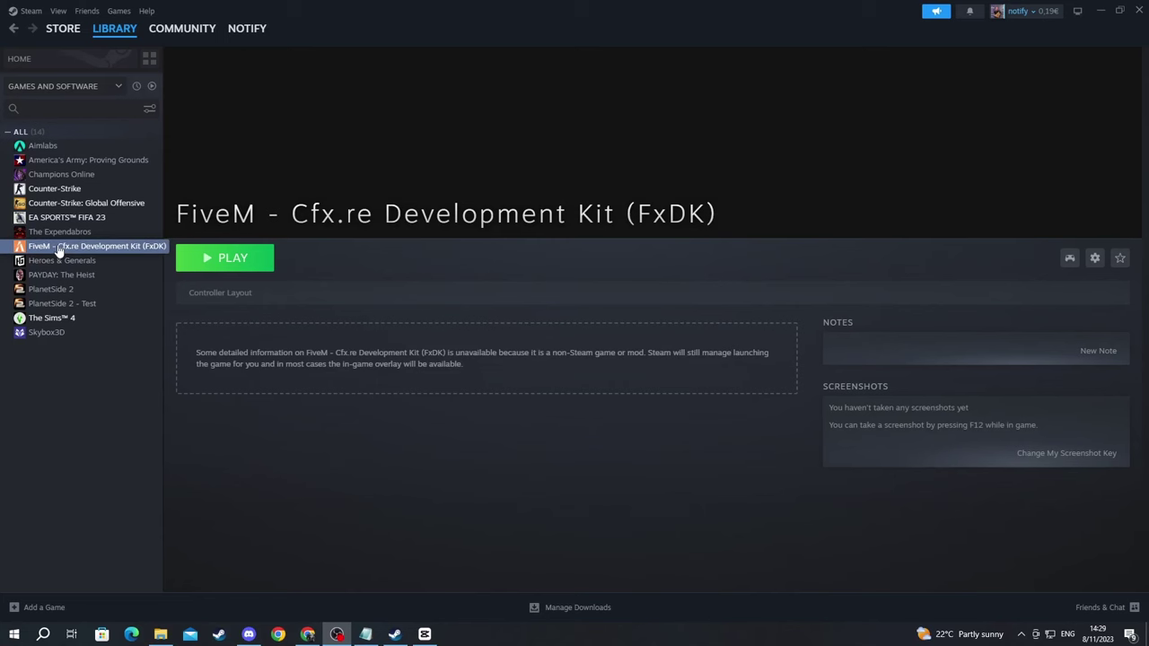
Set the Controller override in FiveM's Properties to Enable Steam Input, then minimize Steam
{"action": "right_click", "coordinate": [42, 248]}
{"action": "mouse_move", "coordinate": [77, 323]}
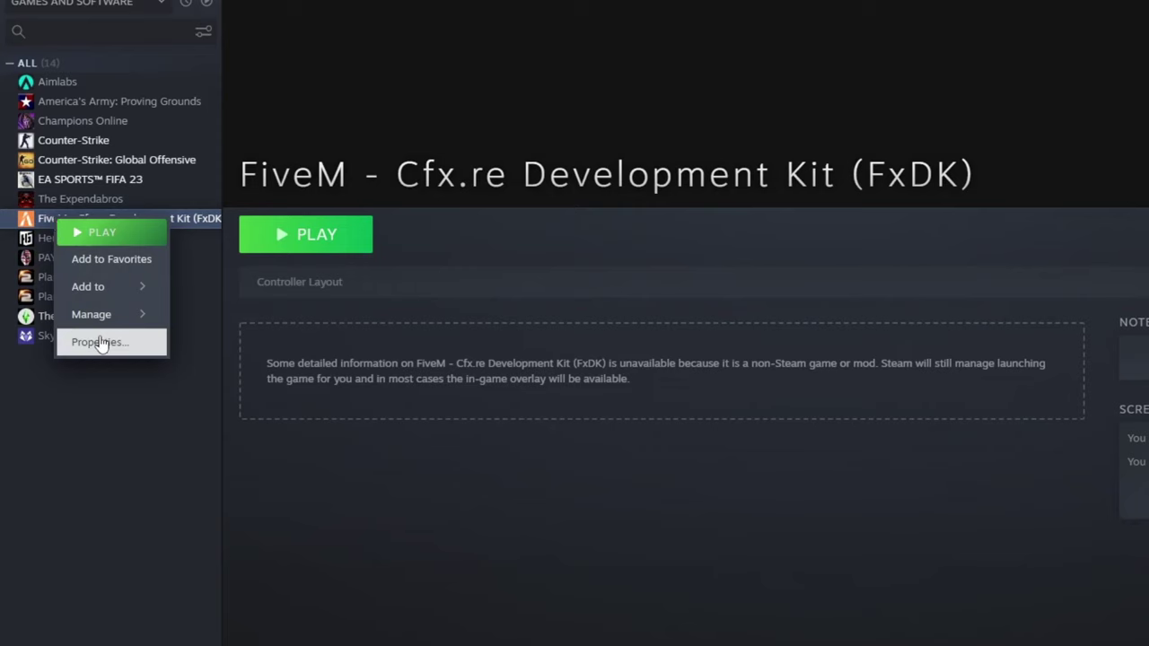
{"action": "left_click", "coordinate": [96, 341]}
{"action": "left_click", "coordinate": [351, 241]}
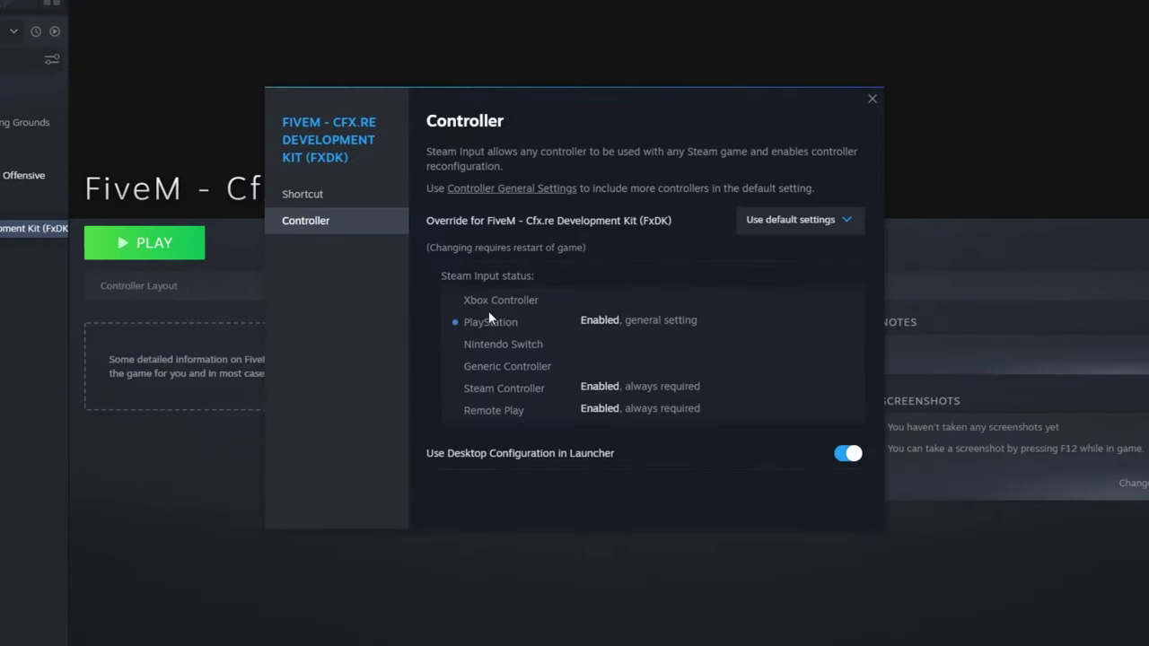
{"action": "left_click", "coordinate": [781, 221]}
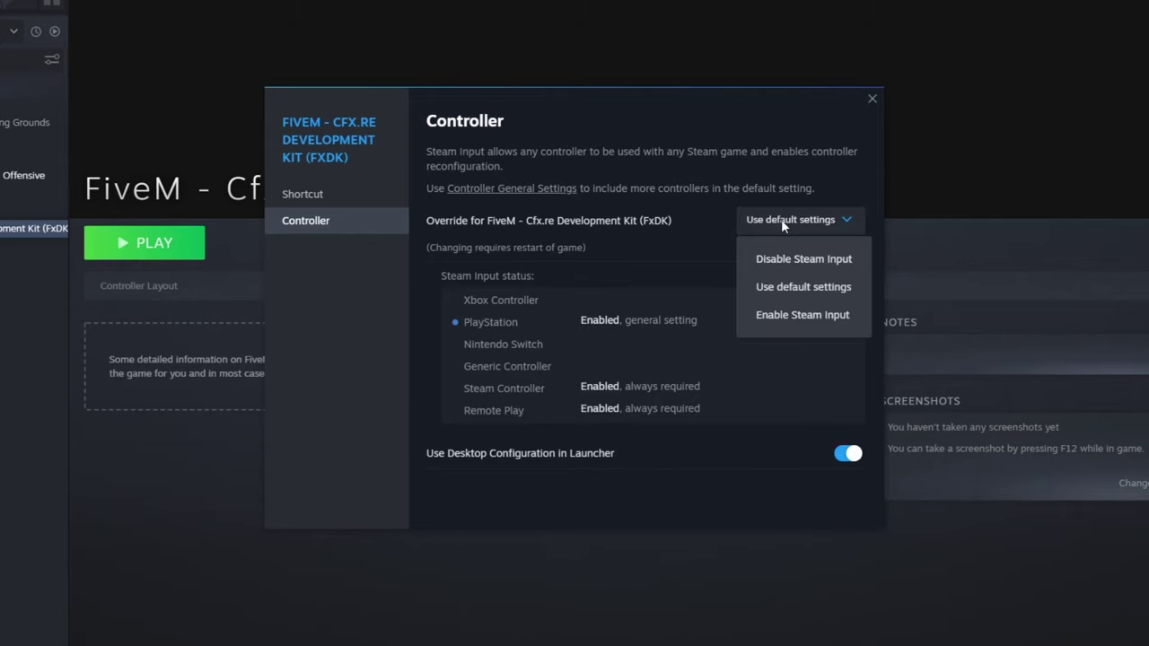
{"action": "left_click", "coordinate": [815, 318]}
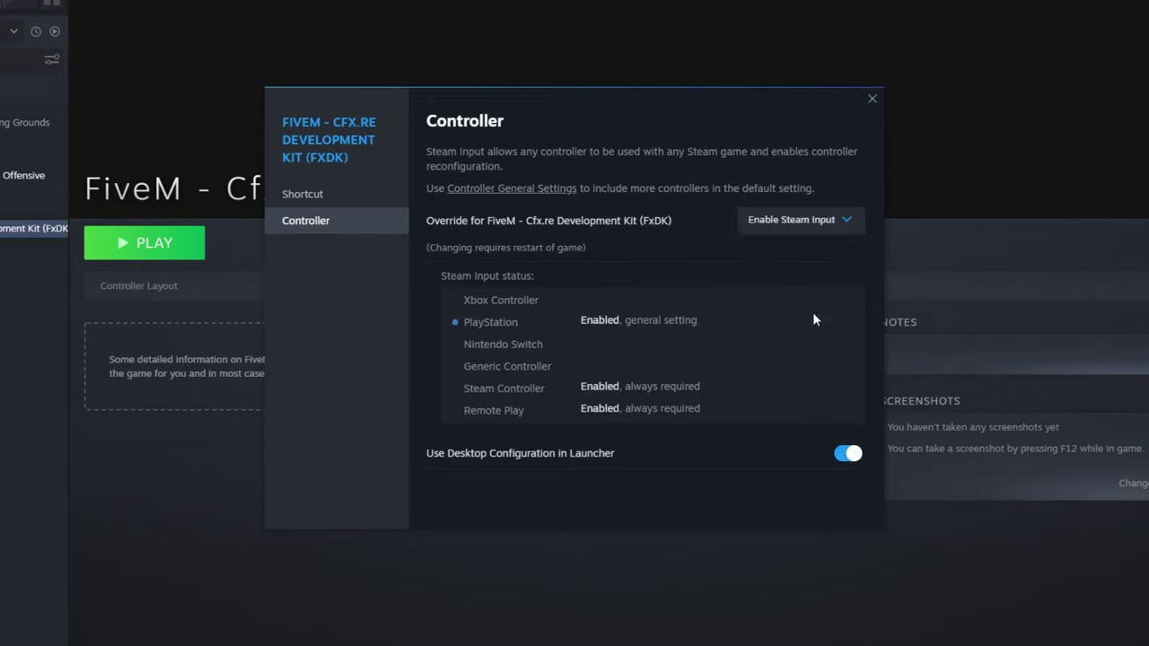
{"action": "left_click", "coordinate": [870, 99]}
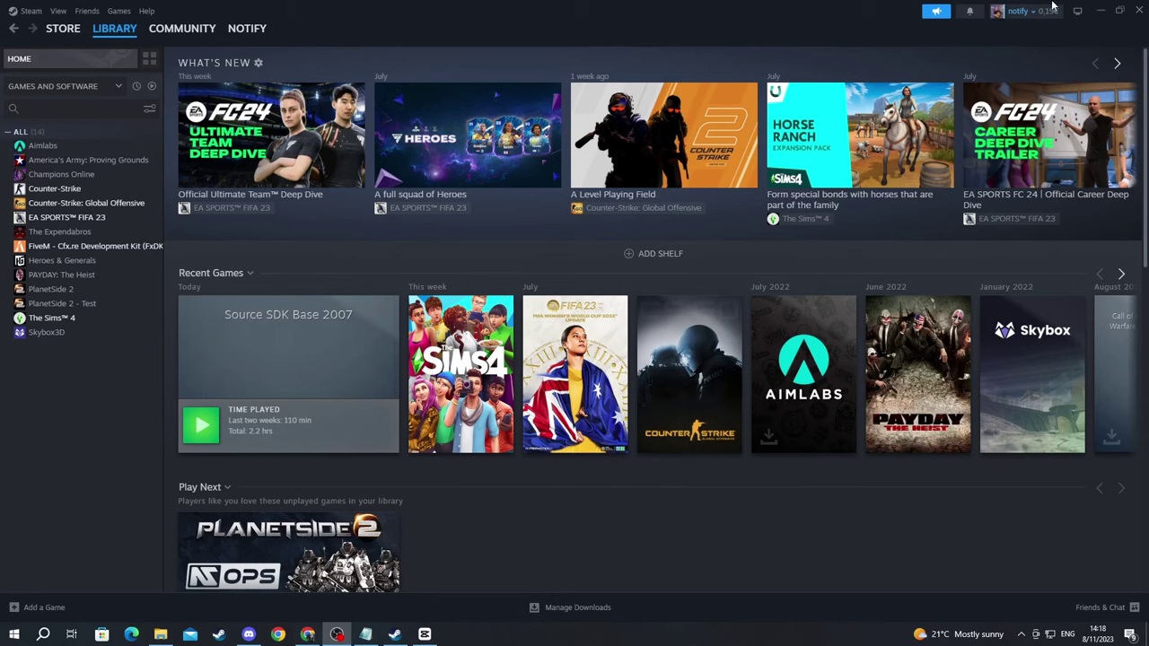
{"action": "left_click", "coordinate": [1101, 11]}
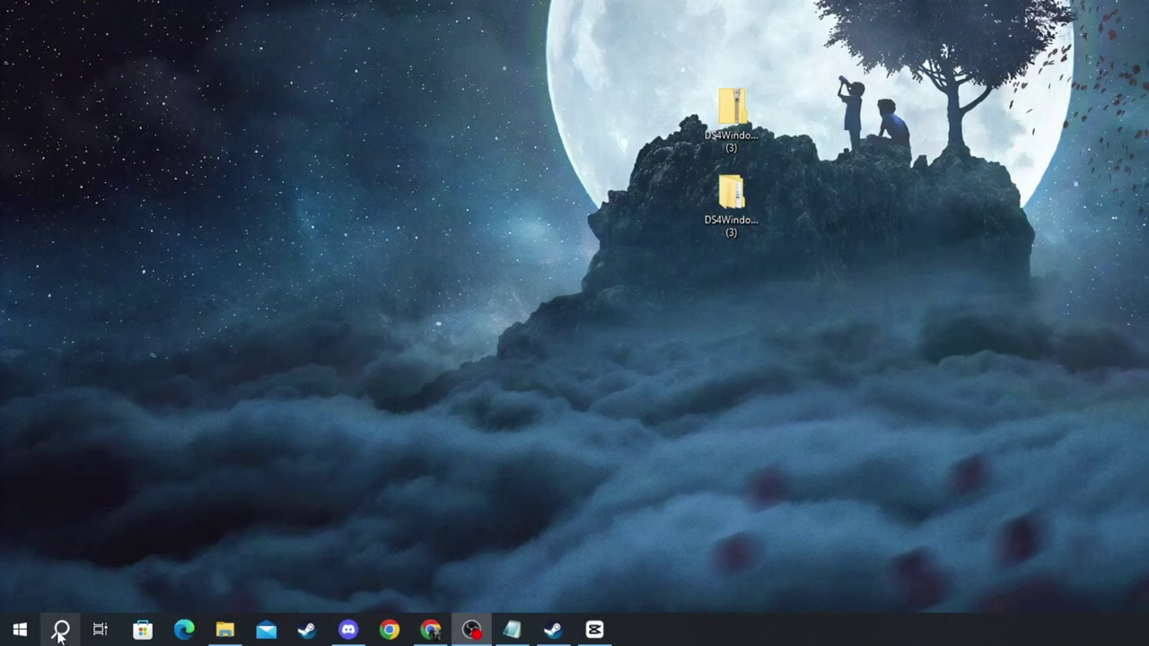
{"action": "left_click", "coordinate": [43, 635]}
{"action": "type", "text": "bluetooth"}
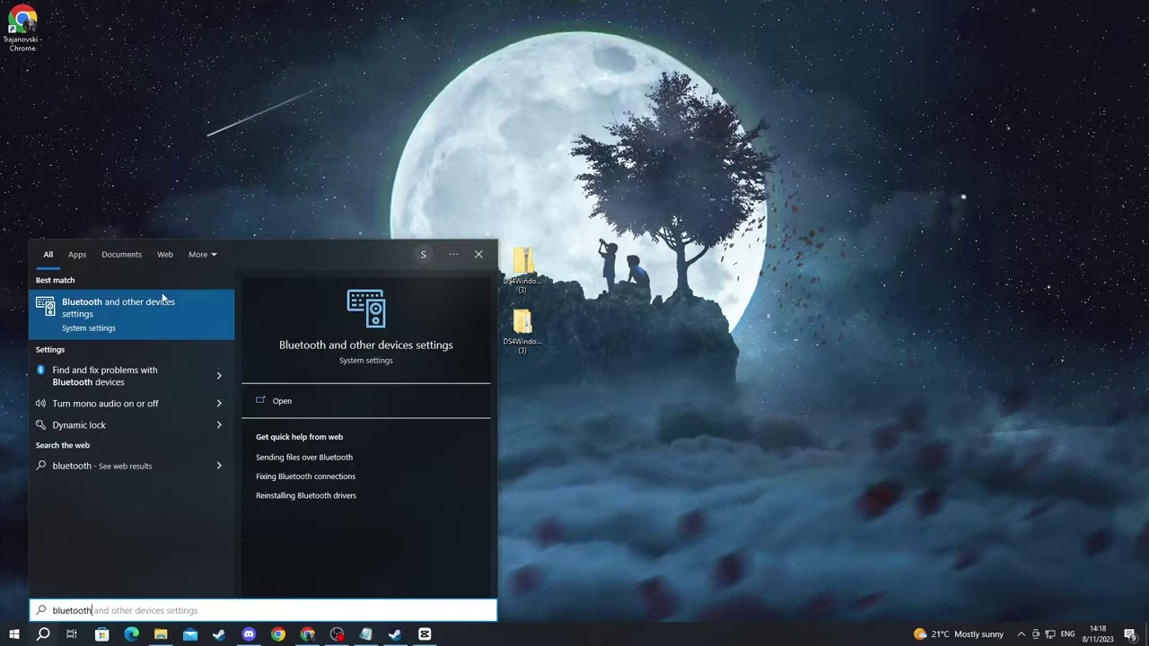
{"action": "left_click", "coordinate": [221, 188]}
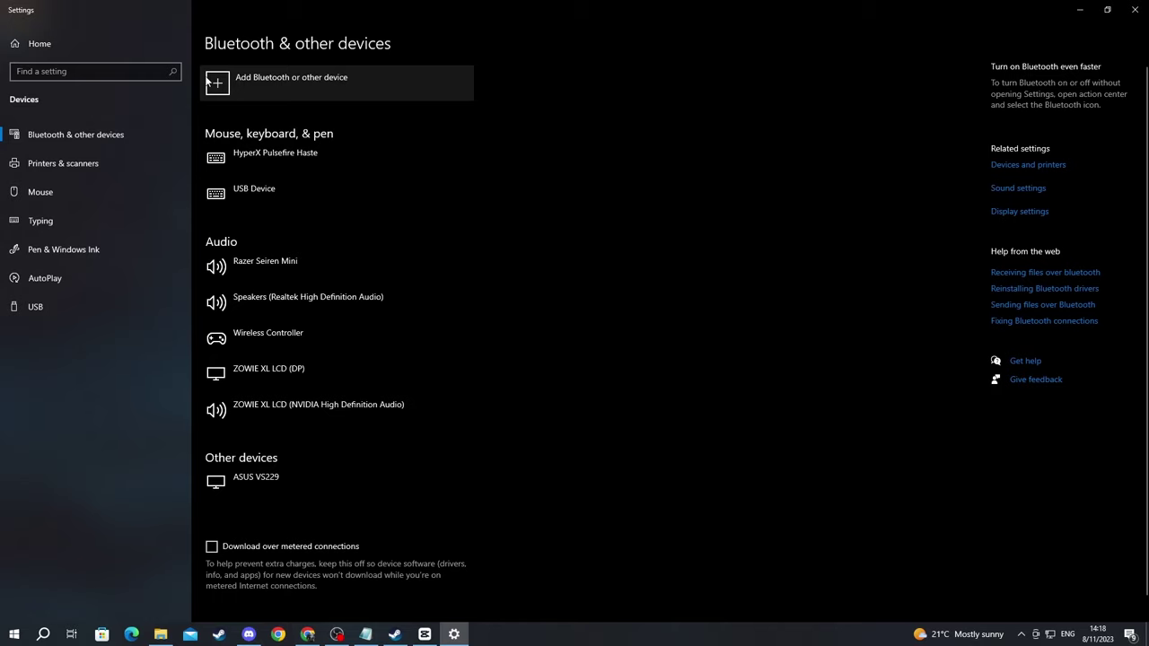
{"action": "left_click", "coordinate": [251, 96]}
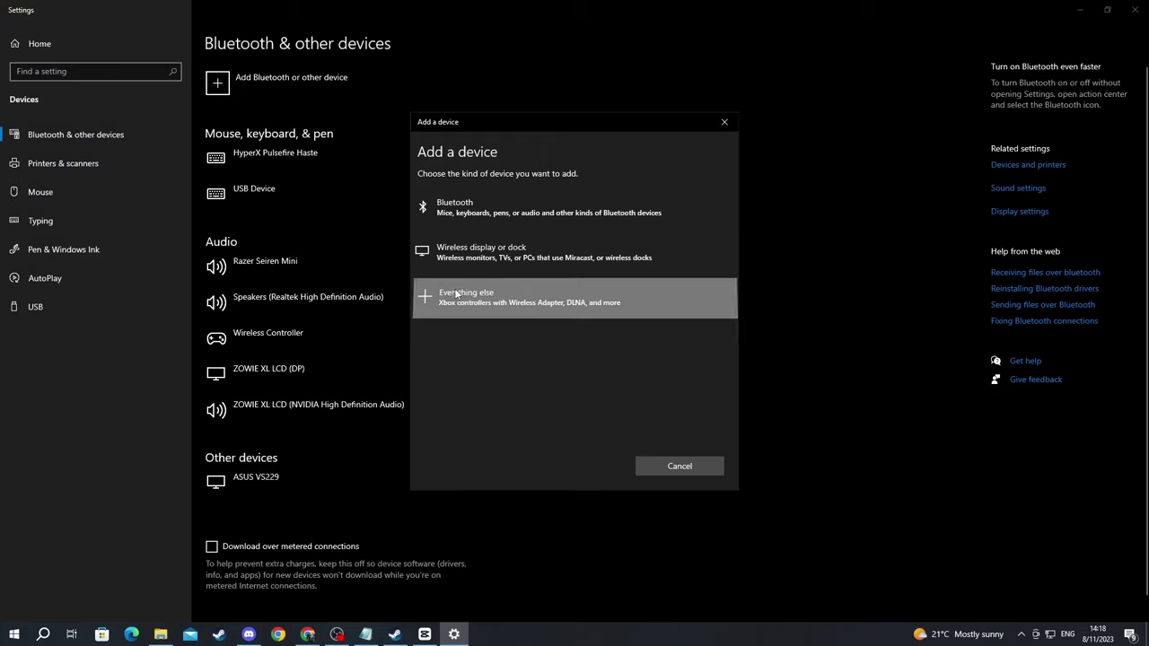
{"action": "left_click", "coordinate": [459, 295]}
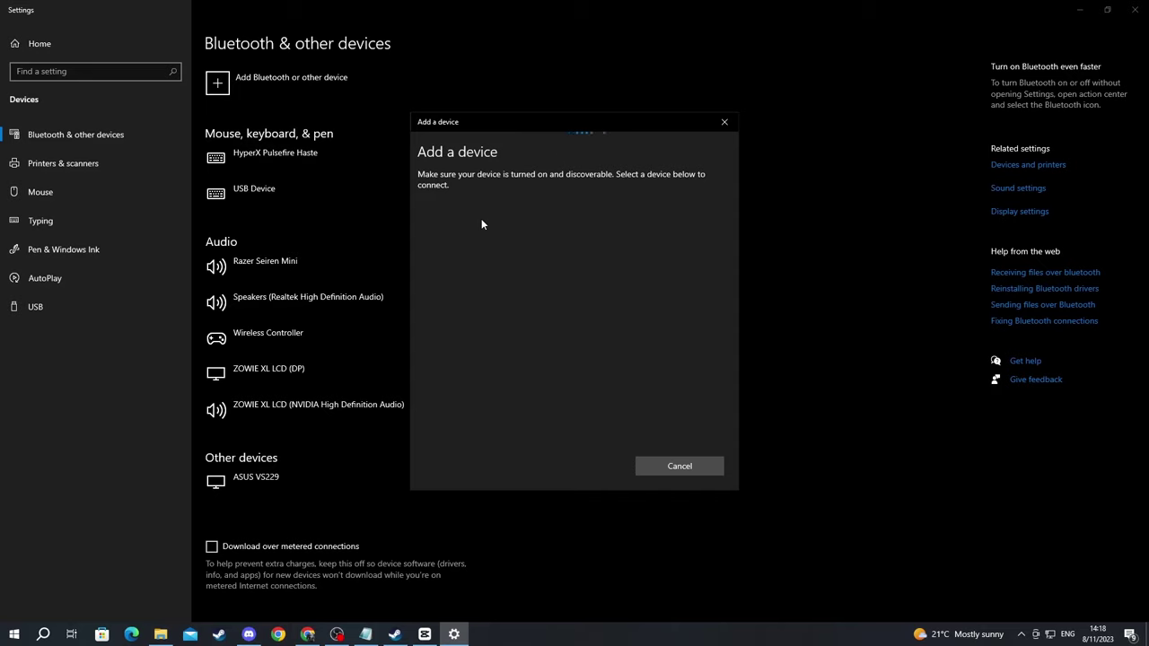
{"action": "left_click", "coordinate": [684, 466]}
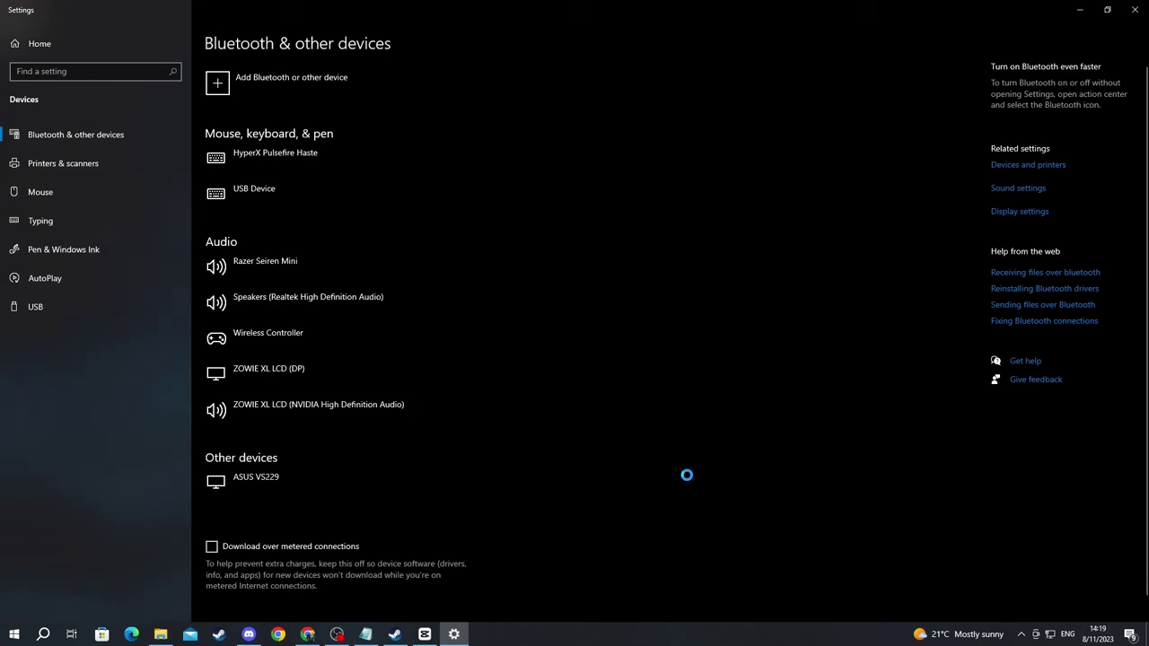
{"action": "left_click", "coordinate": [1135, 9]}
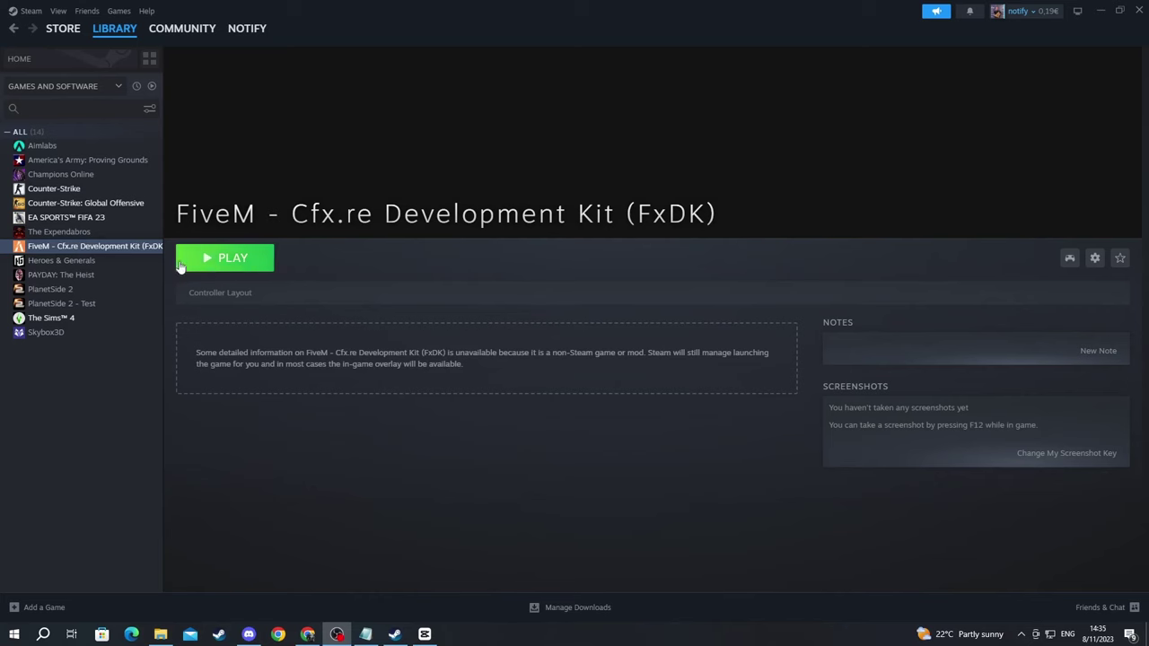
Launch FiveM with Play from its library page and bring up the in-game pause menu
{"action": "left_click", "coordinate": [50, 252]}
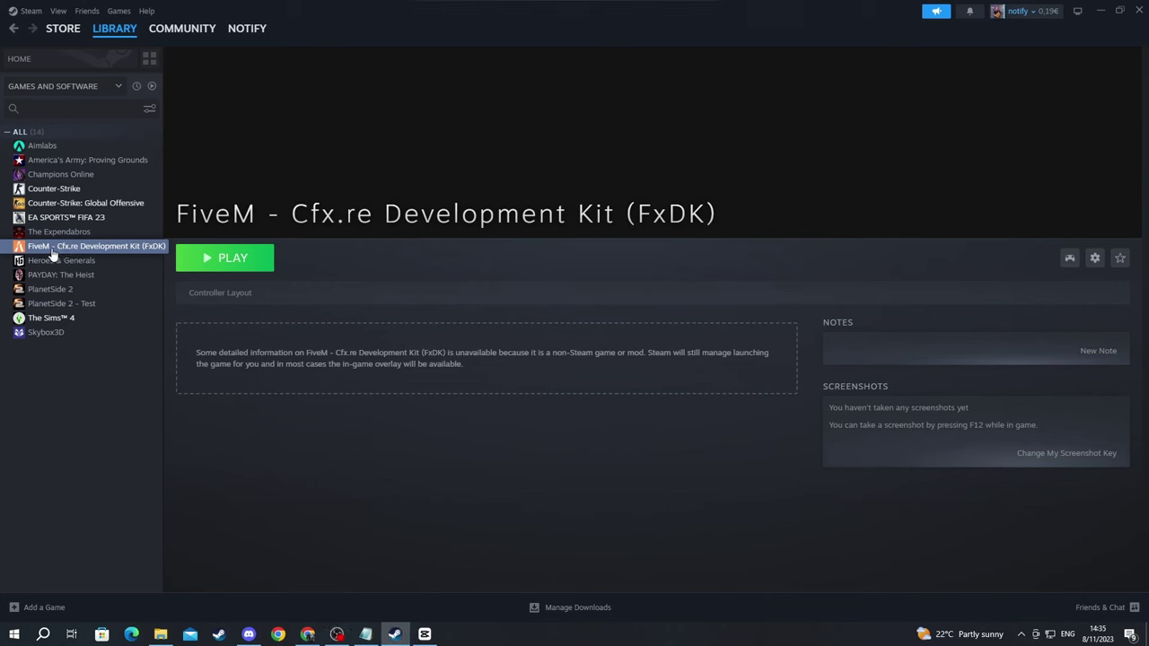
{"action": "left_click", "coordinate": [225, 259]}
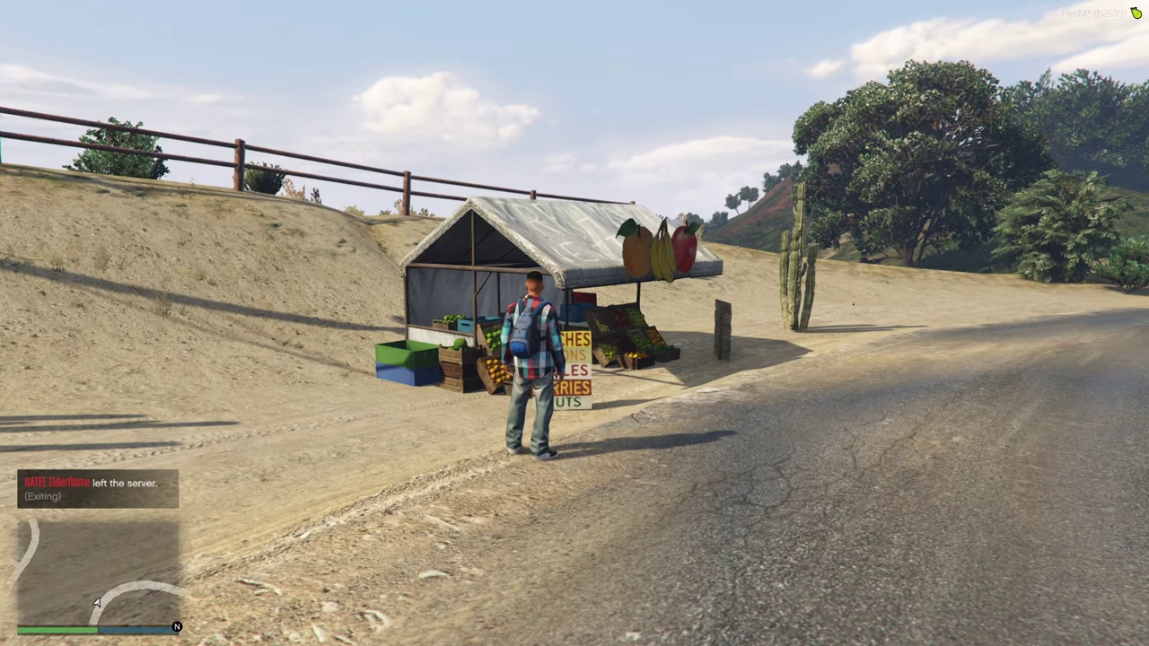
{"action": "key", "text": "Escape"}
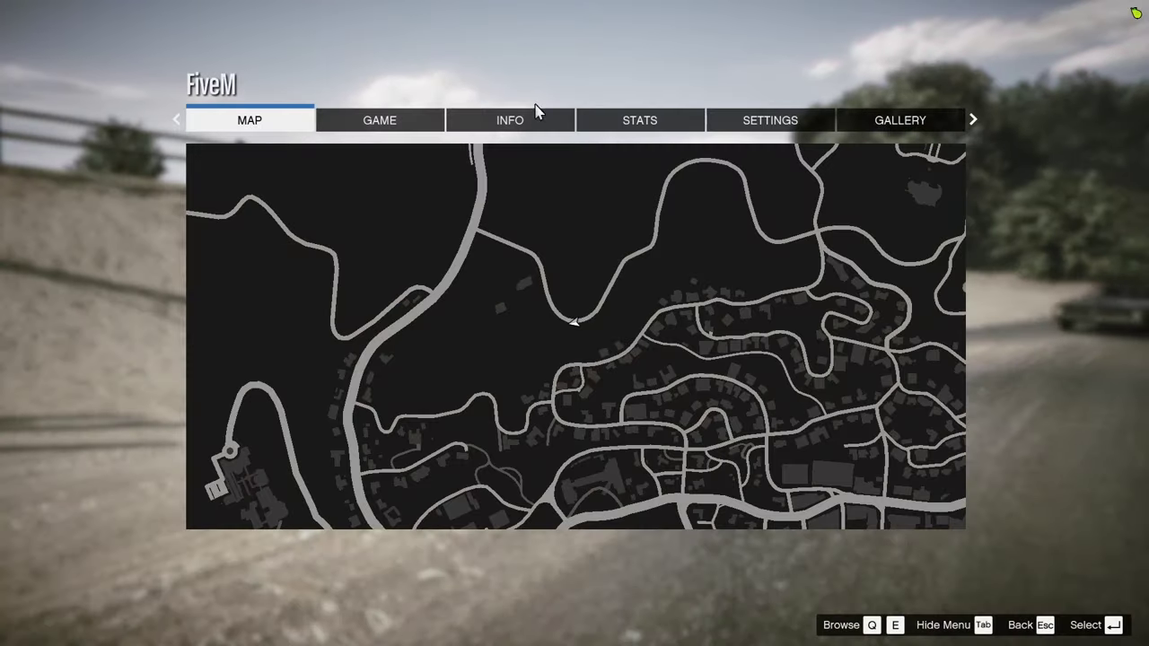
Open Settings > Gamepad in FiveM's pause menu and scroll through the gamepad options
{"action": "left_click", "coordinate": [729, 119]}
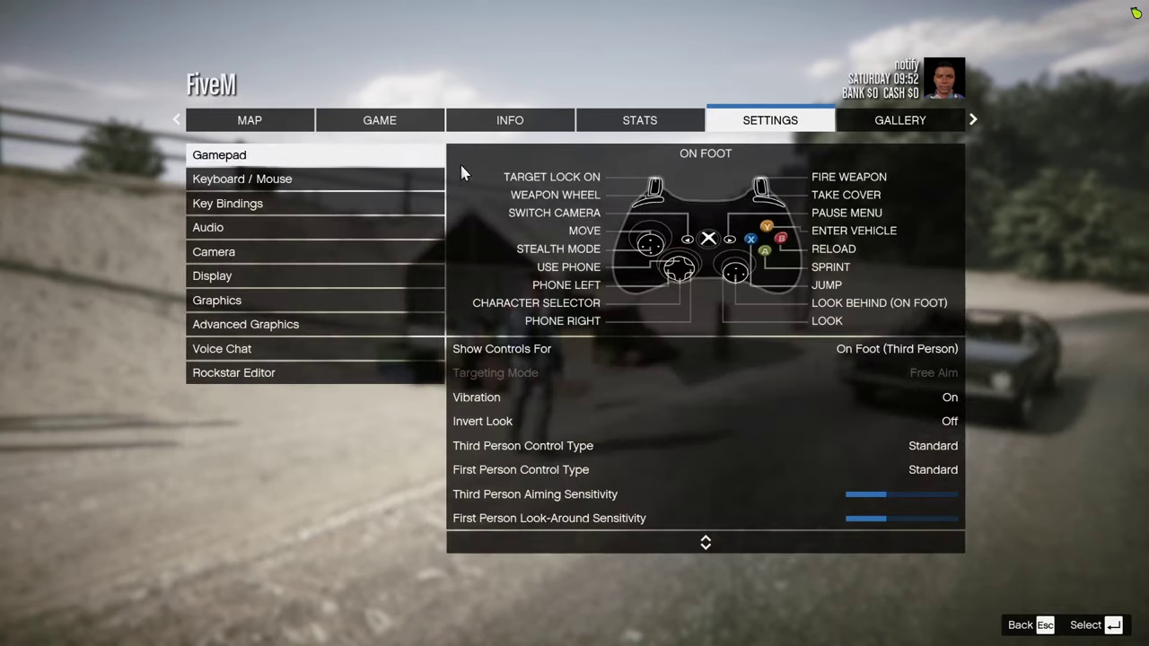
{"action": "left_click", "coordinate": [356, 162]}
{"action": "scroll", "coordinate": [536, 440], "scroll_direction": "down", "scroll_amount": 9}
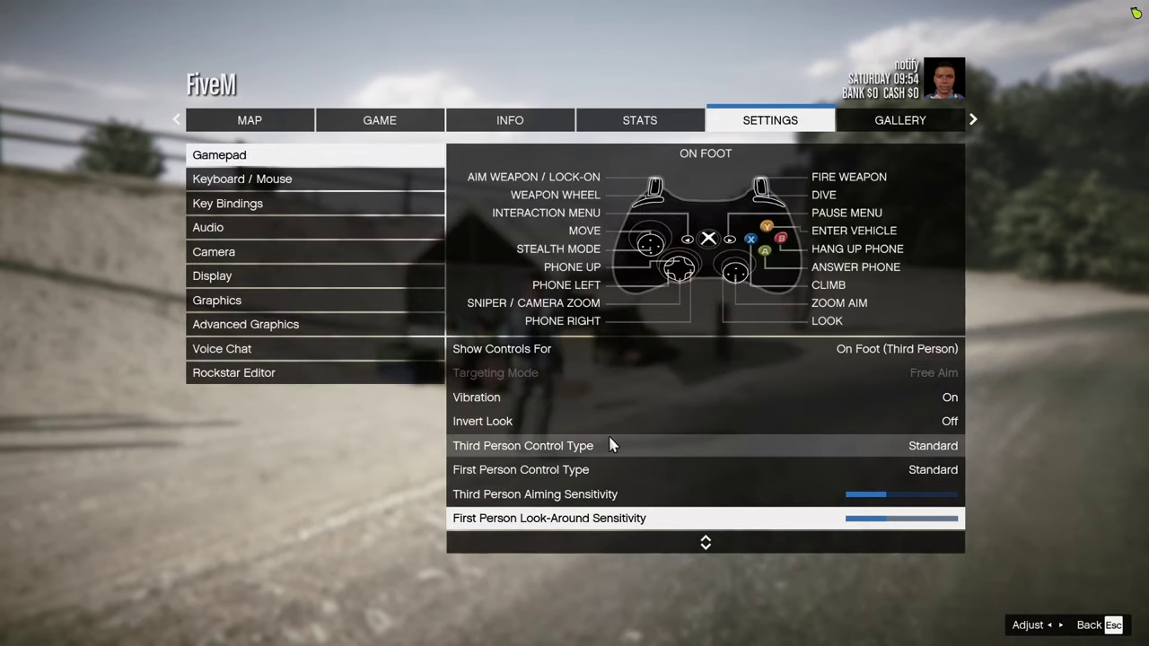
{"action": "scroll", "coordinate": [611, 445], "scroll_direction": "up", "scroll_amount": 5}
{"action": "scroll", "coordinate": [608, 446], "scroll_direction": "down", "scroll_amount": 11}
{"action": "scroll", "coordinate": [616, 444], "scroll_direction": "up", "scroll_amount": 5}
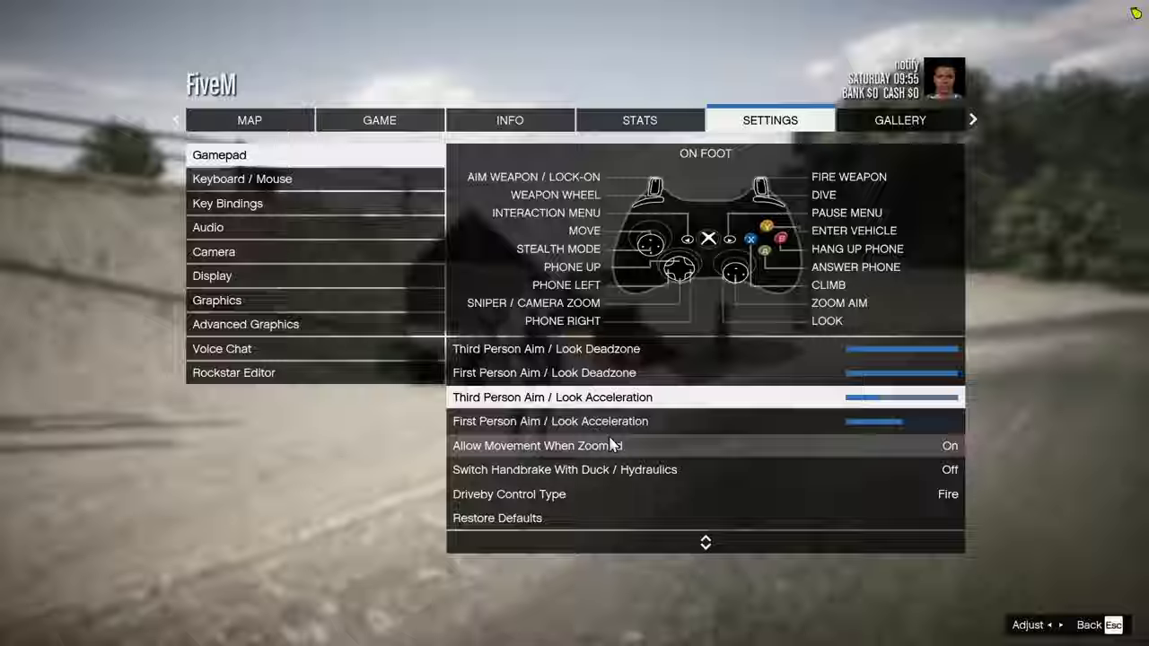